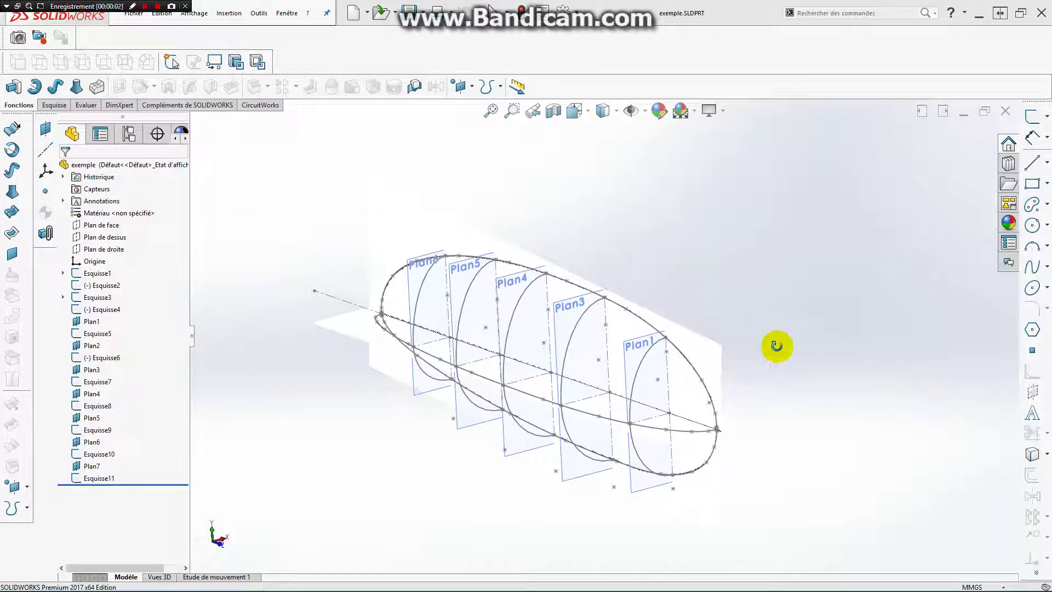
Orbit the hull, then set the standard Right view of its outline and section planes
mouse_move(775, 345)
mouse_down()
mouse_move(875, 305)
mouse_move(915, 357)
mouse_move(897, 369)
mouse_move(805, 335)
mouse_move(791, 415)
mouse_move(819, 453)
mouse_move(807, 388)
mouse_move(787, 399)
mouse_up()
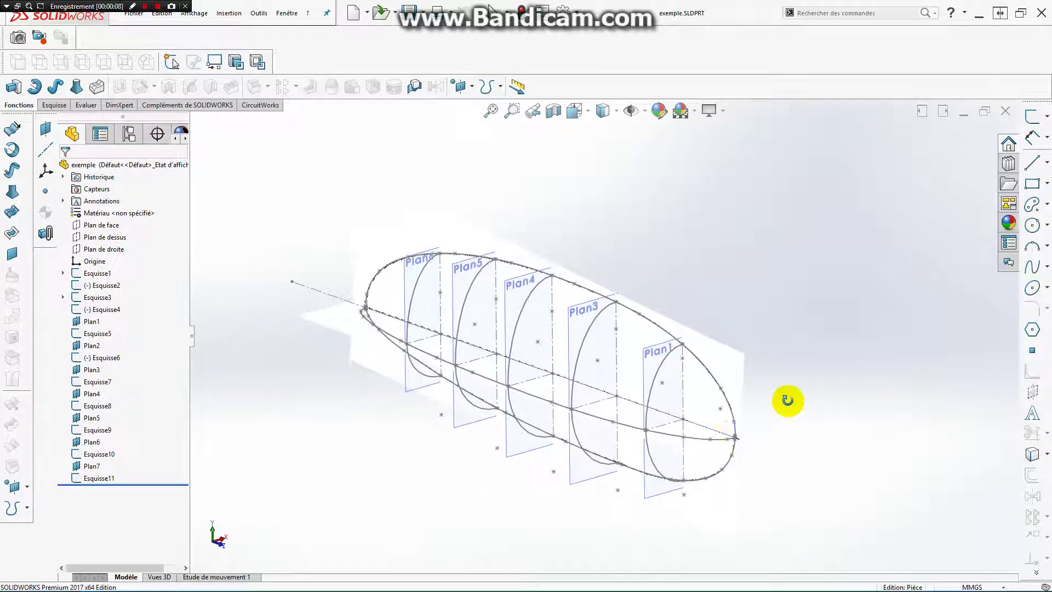
drag(678, 402, 639, 376)
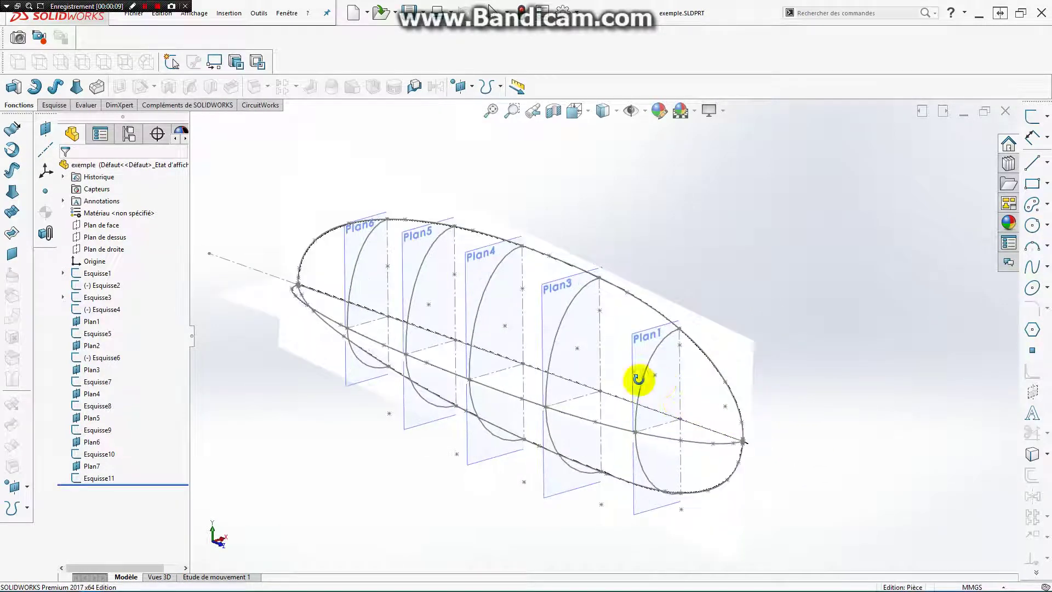
mouse_move(662, 272)
mouse_down()
mouse_move(708, 228)
mouse_move(709, 277)
mouse_move(705, 254)
mouse_up()
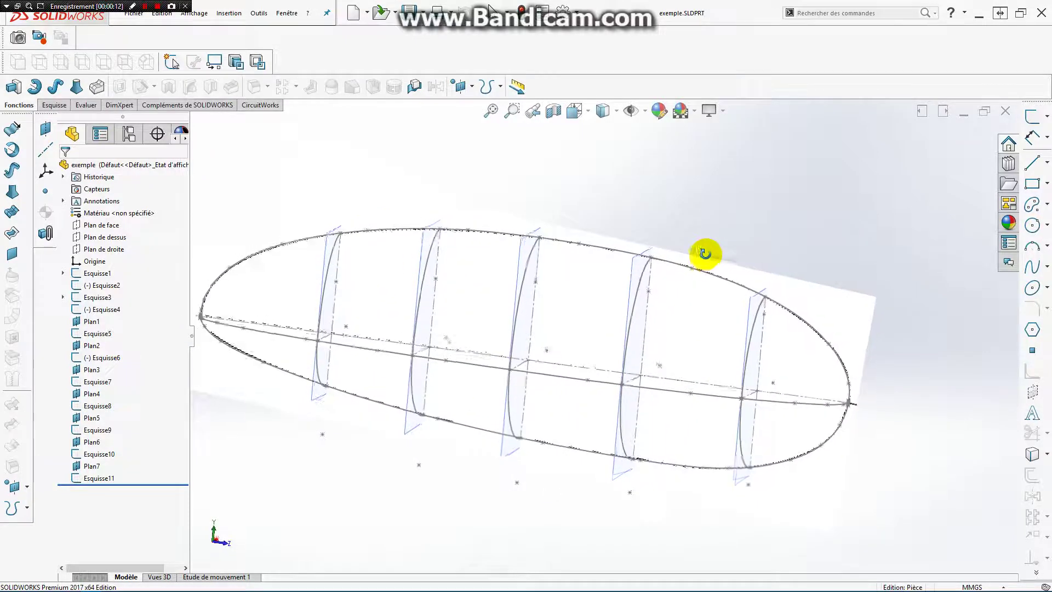
click(588, 111)
click(620, 176)
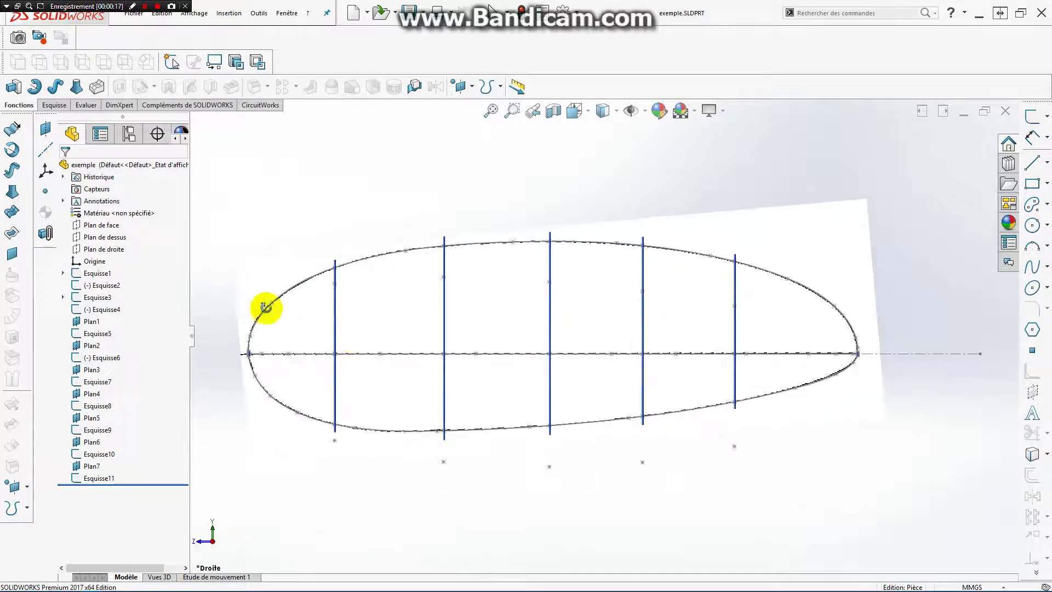
Select Esquisse1 in the FeatureManager tree and edit that side-outline sketch
click(88, 272)
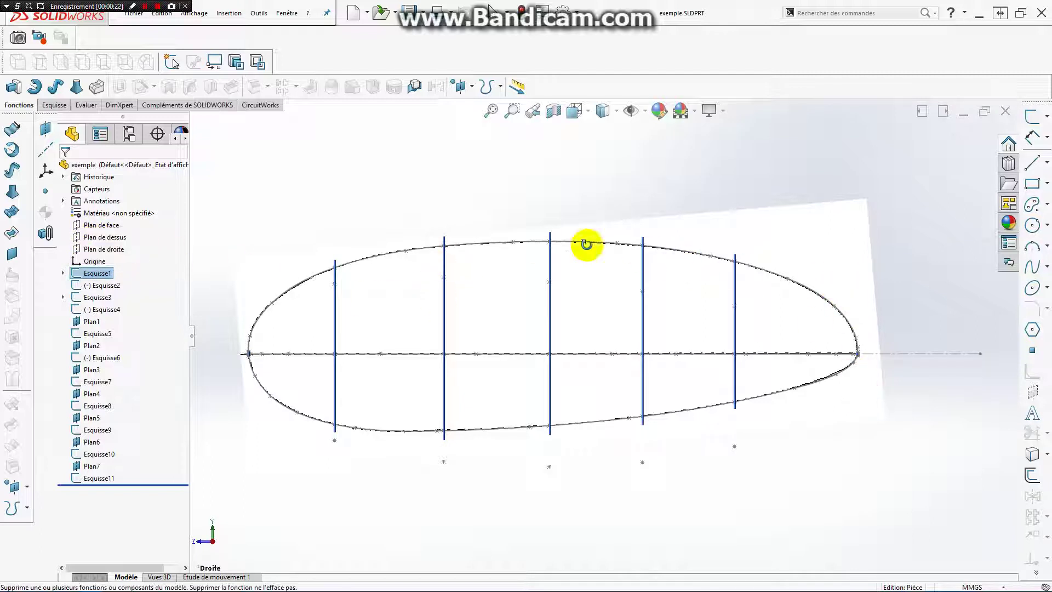
click(100, 274)
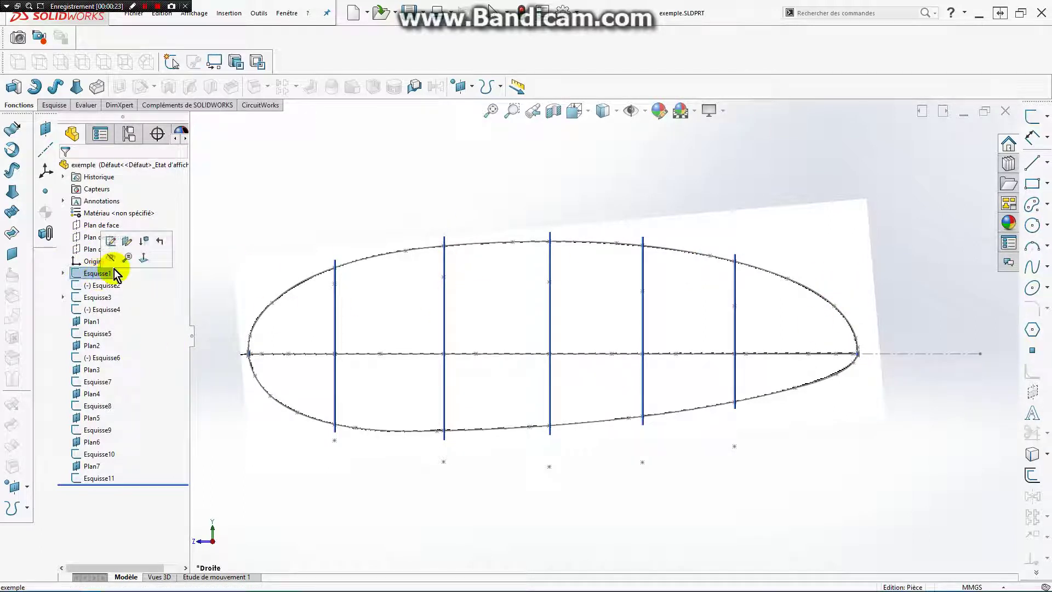
middle_drag(273, 249, 477, 232)
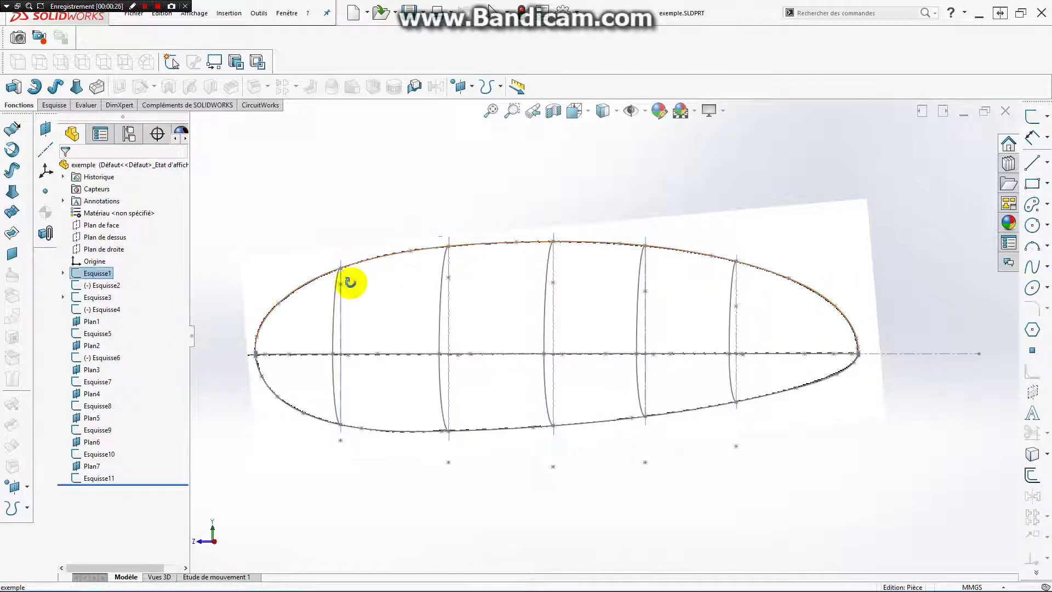
right_click(96, 276)
click(104, 236)
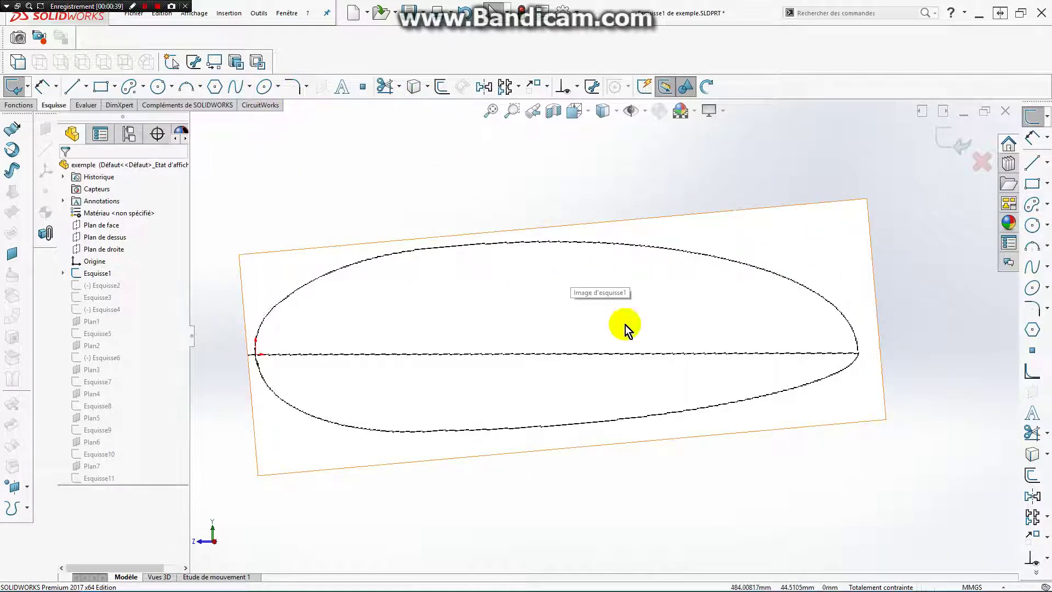
Look through Sketch Tools, accept the sketch picture's settings unchanged, and exit Esquisse1
click(260, 13)
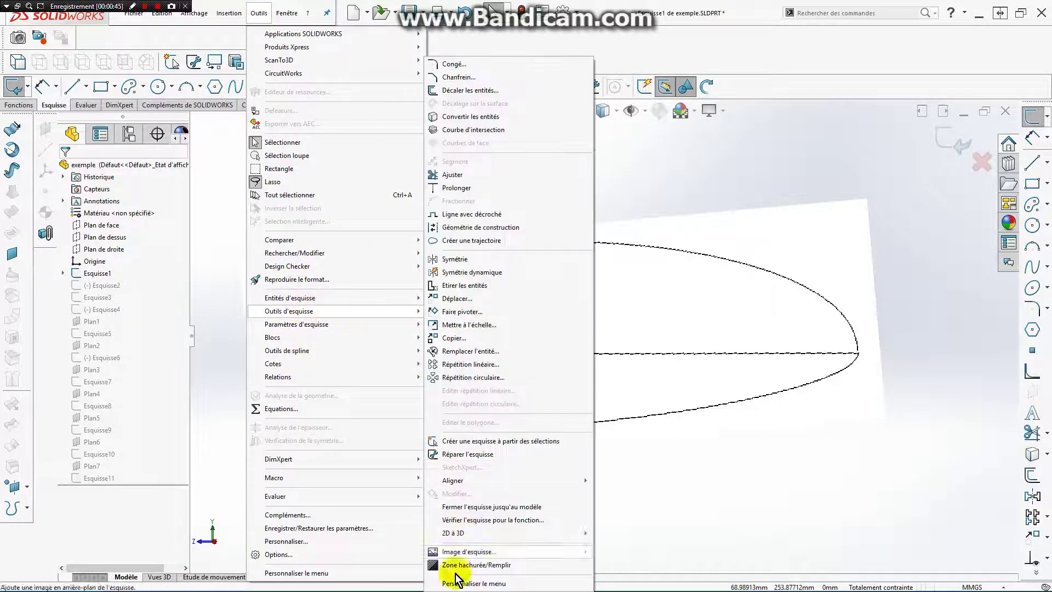
mouse_move(288, 310)
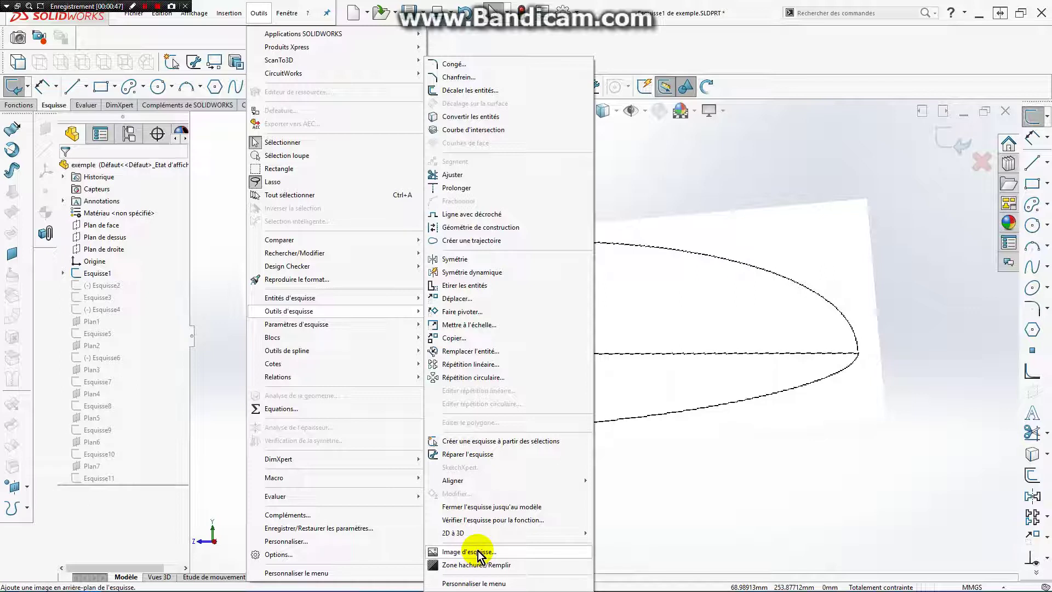
click(695, 192)
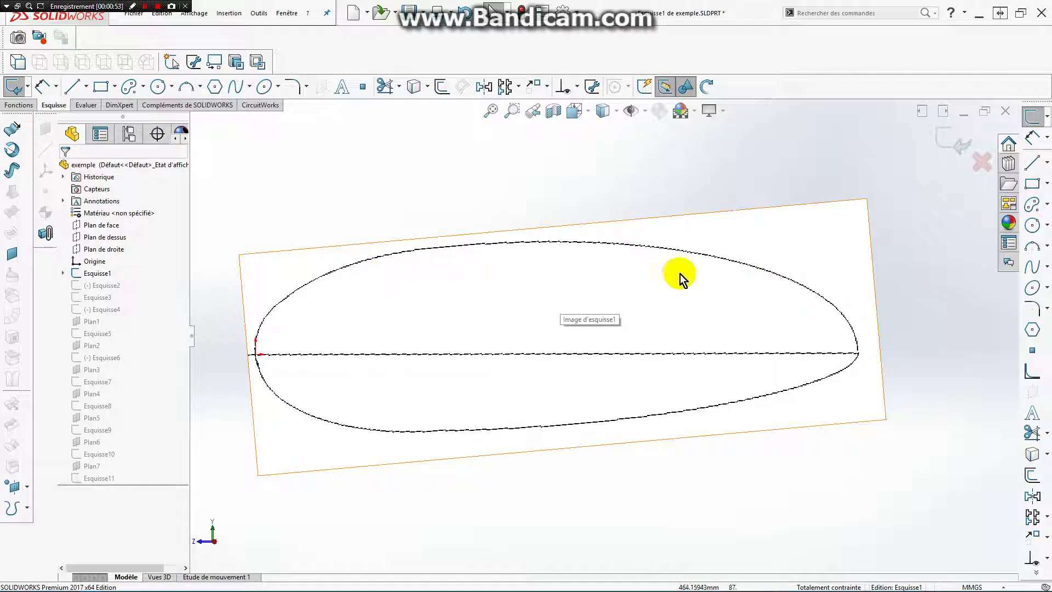
double_click(366, 277)
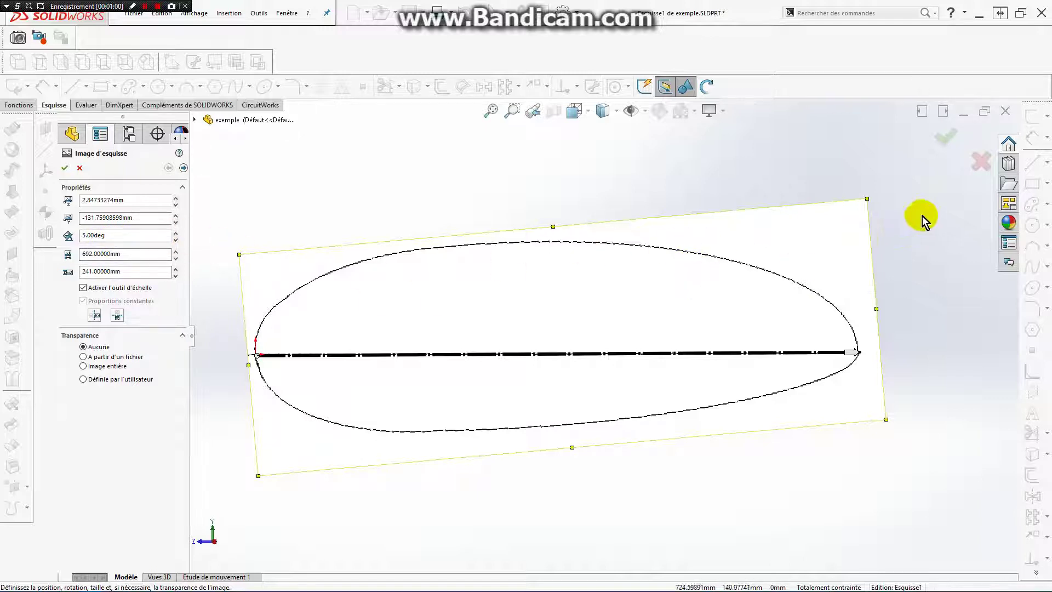
click(939, 140)
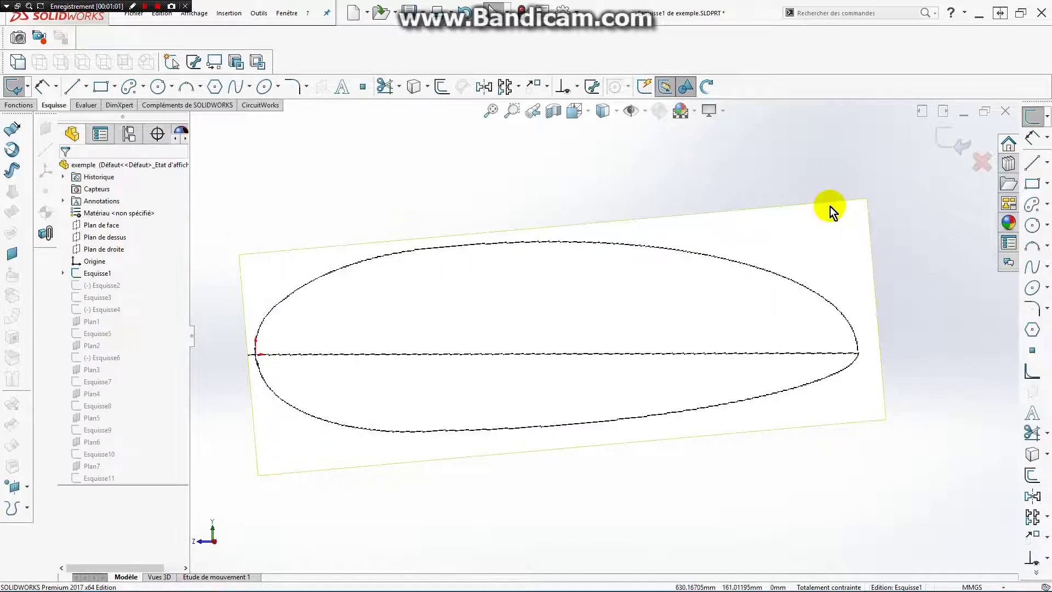
click(937, 146)
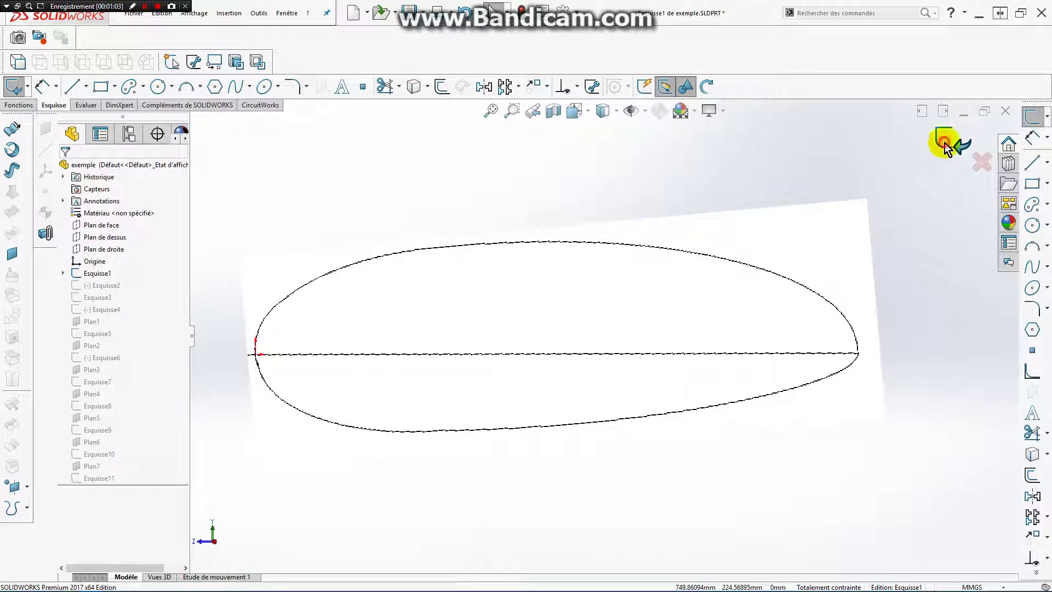
click(104, 285)
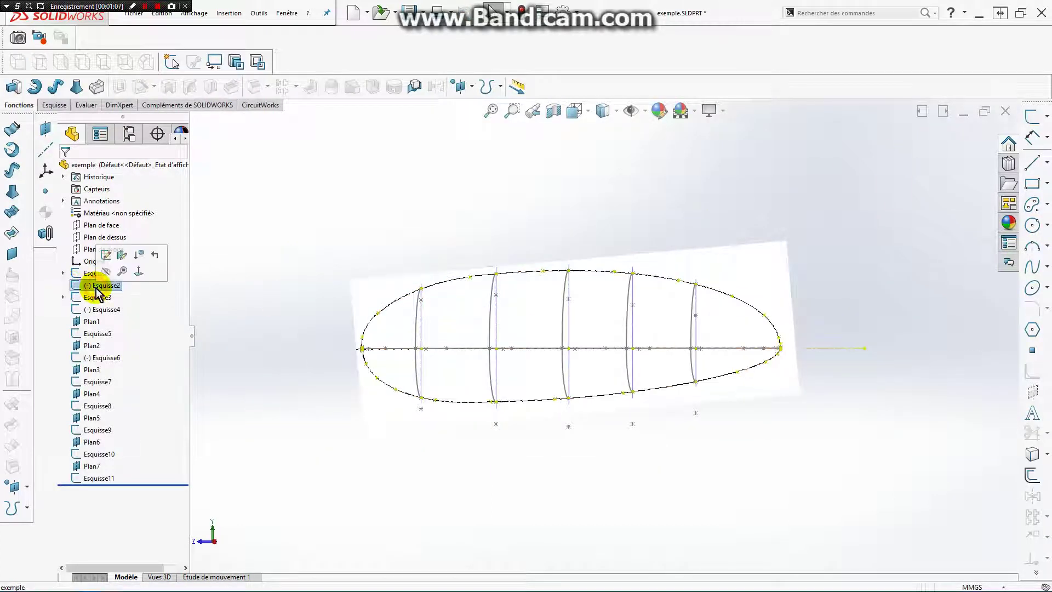
click(108, 255)
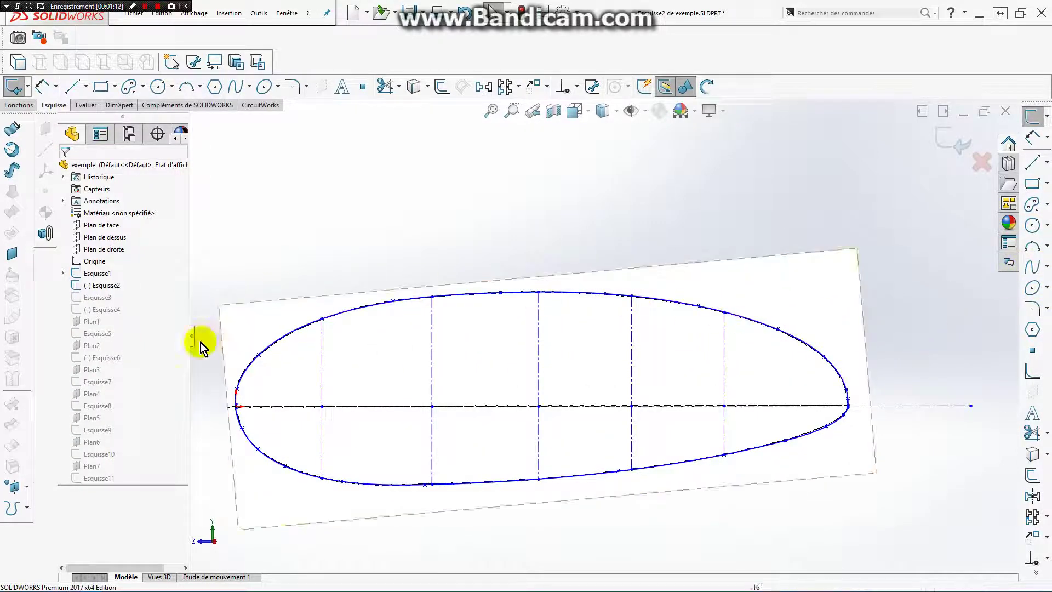
scroll(285, 400, down, 3)
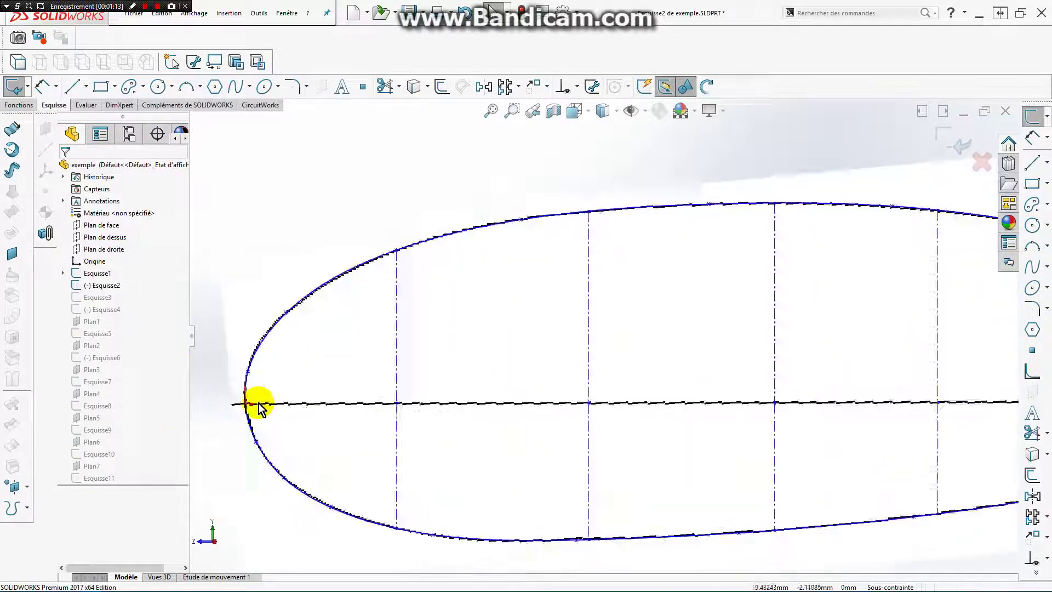
scroll(307, 384, down, 3)
scroll(351, 362, down, 2)
scroll(545, 339, down, 3)
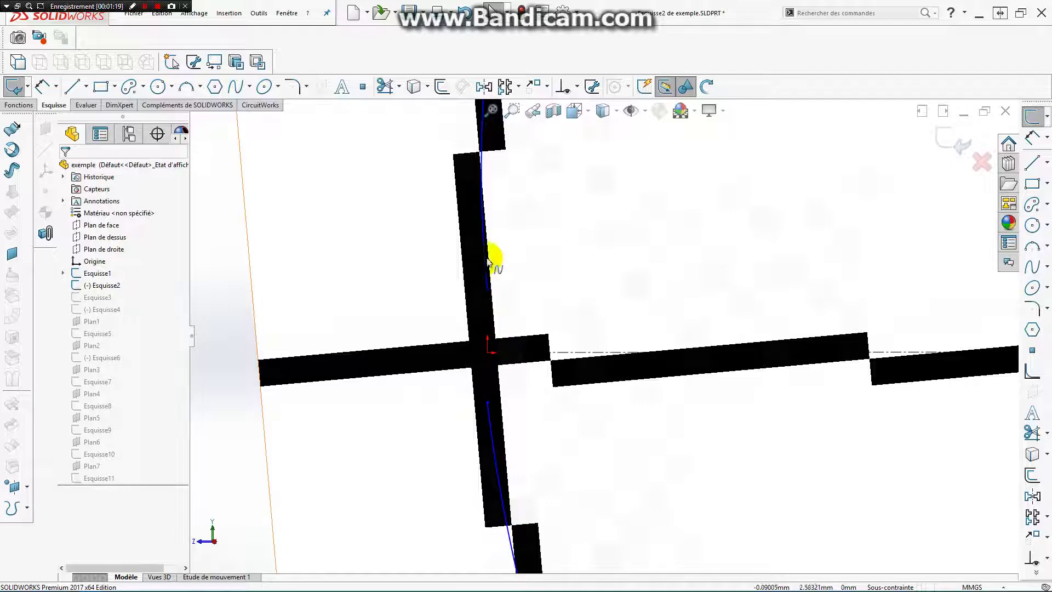
scroll(542, 263, up, 3)
scroll(570, 290, up, 2)
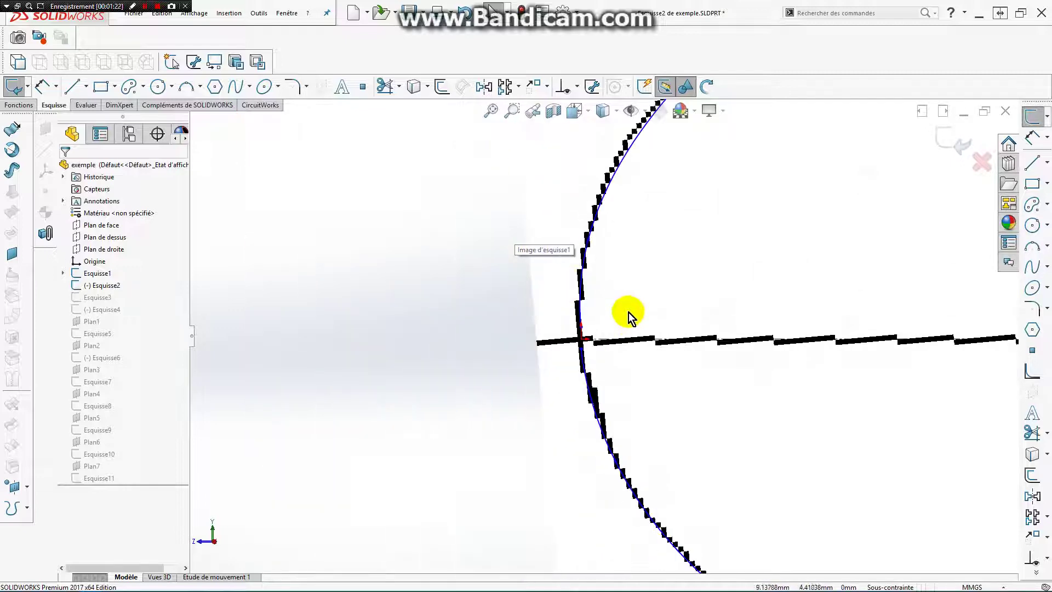
scroll(628, 312, up, 2)
scroll(697, 283, up, 2)
scroll(781, 292, up, 2)
scroll(761, 252, down, 1)
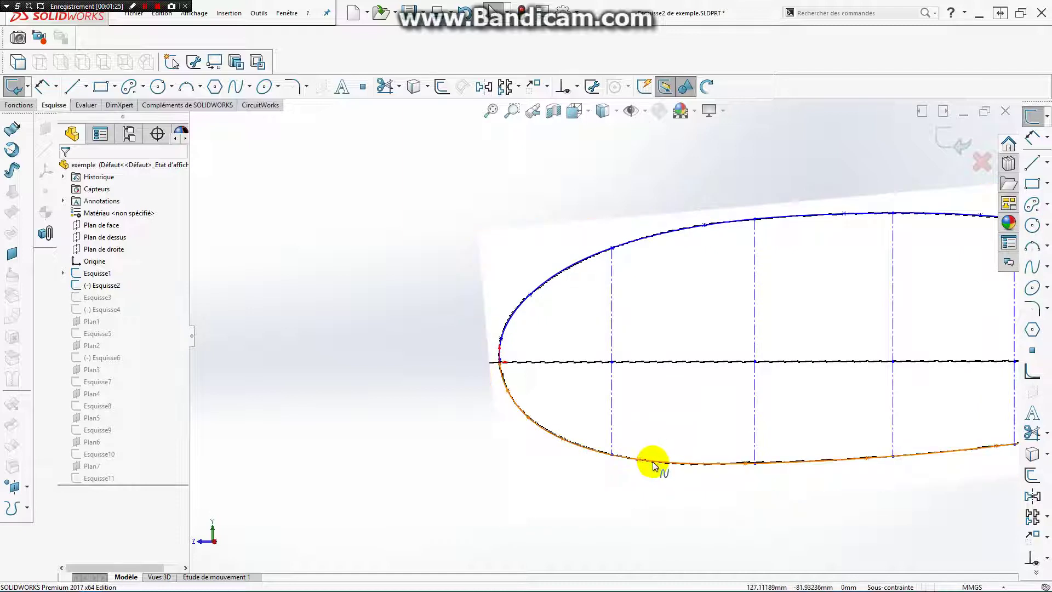
scroll(793, 278, up, 3)
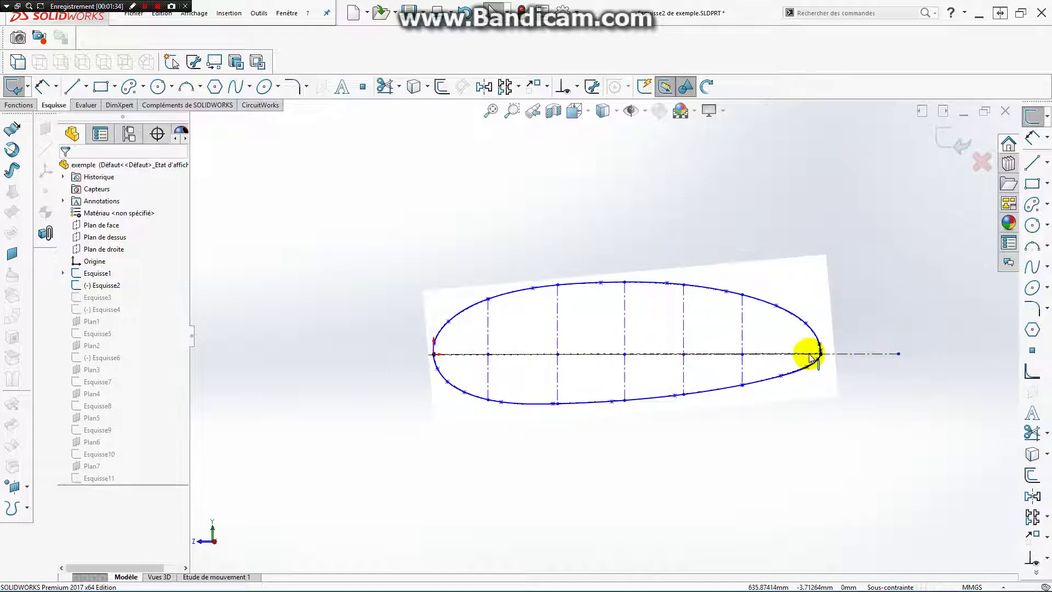
scroll(866, 354, down, 3)
scroll(645, 329, down, 3)
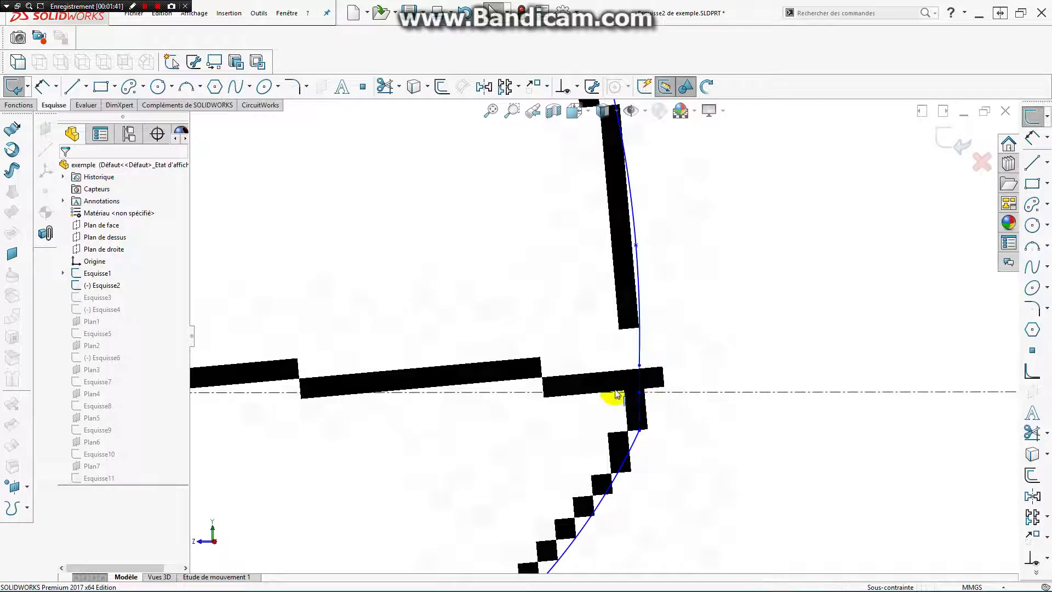
scroll(699, 294, up, 3)
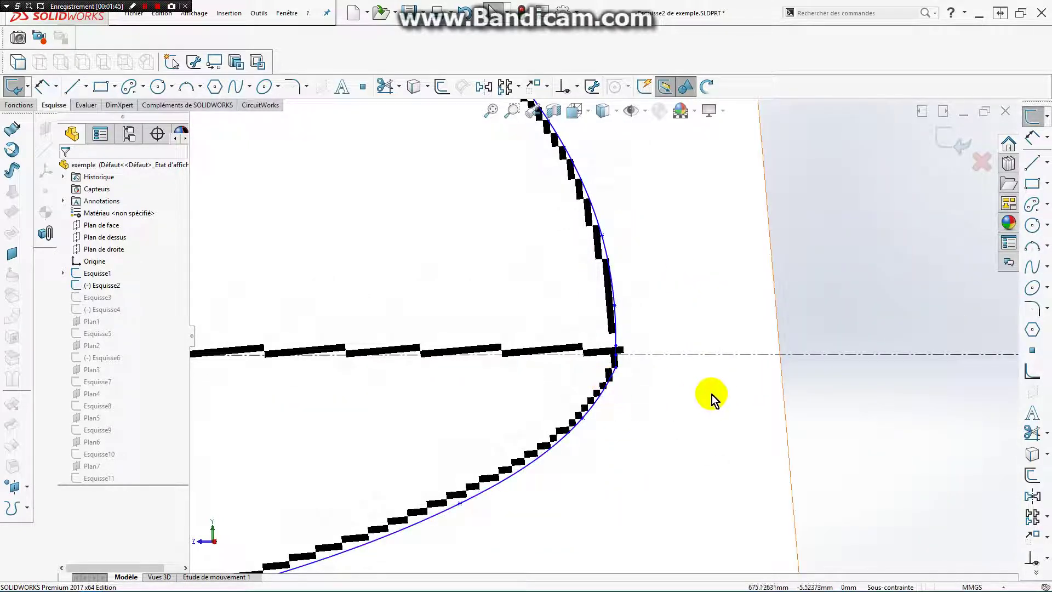
click(947, 145)
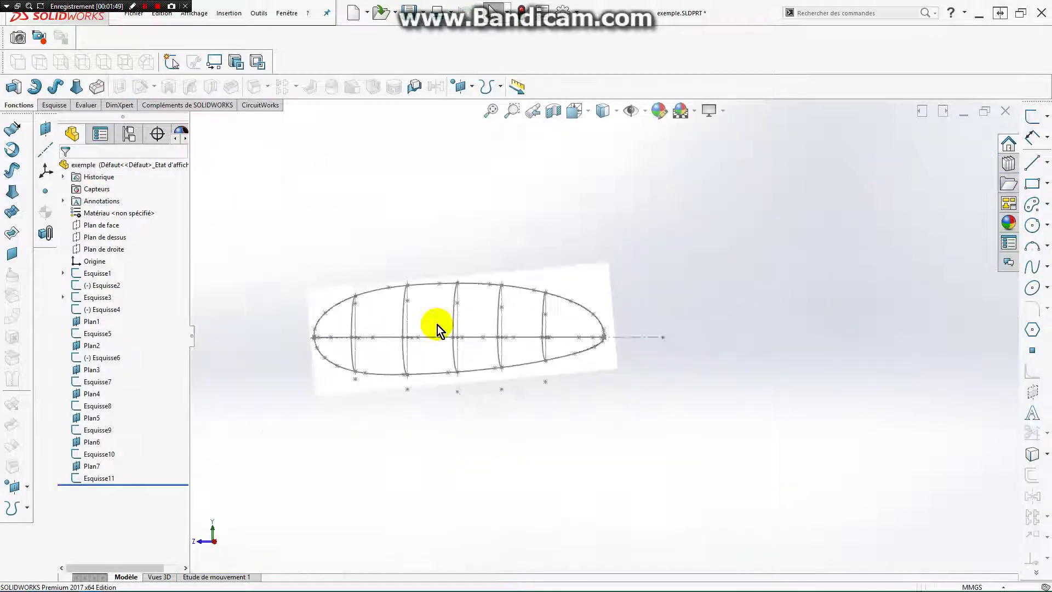
Show the hull in the standard Top view
scroll(465, 306, down, 3)
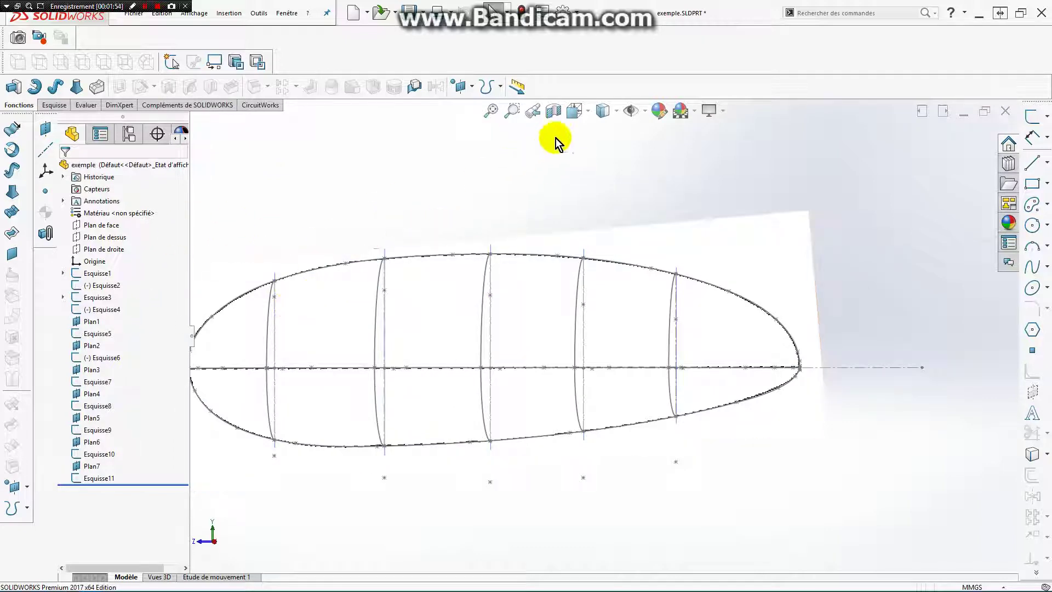
click(574, 111)
click(594, 160)
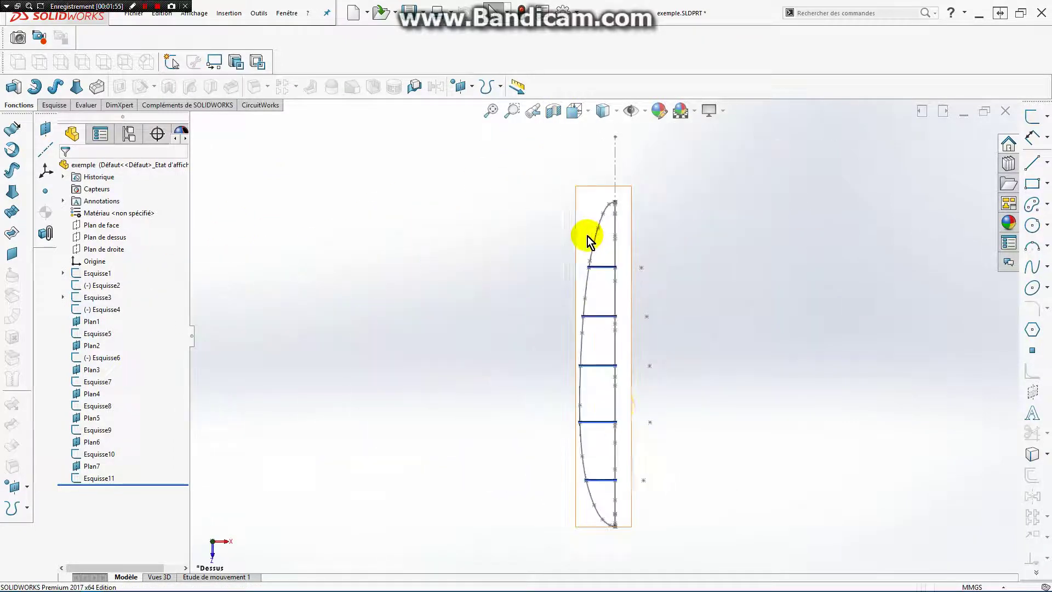
scroll(624, 378, down, 2)
scroll(602, 340, up, 2)
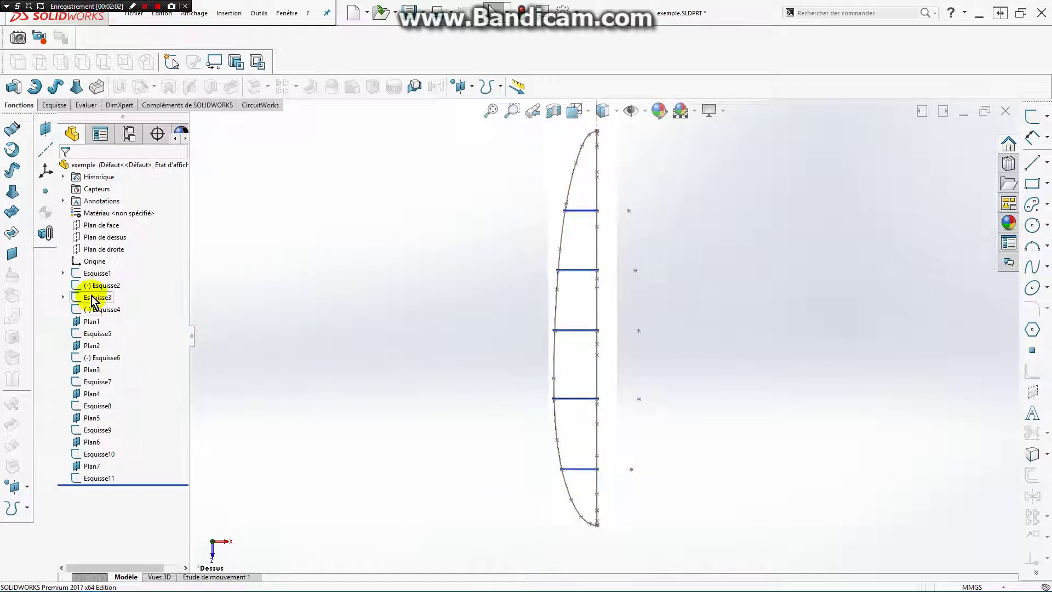
Edit Esquisse4, mirror its curve across the vertical centreline, and zoom to the whole profile
click(90, 310)
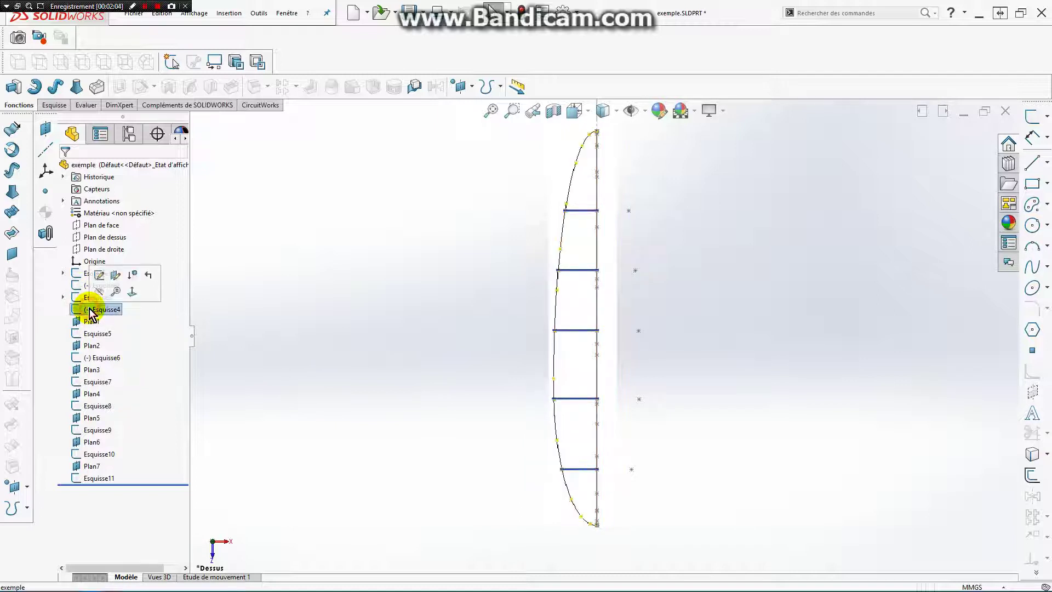
click(105, 284)
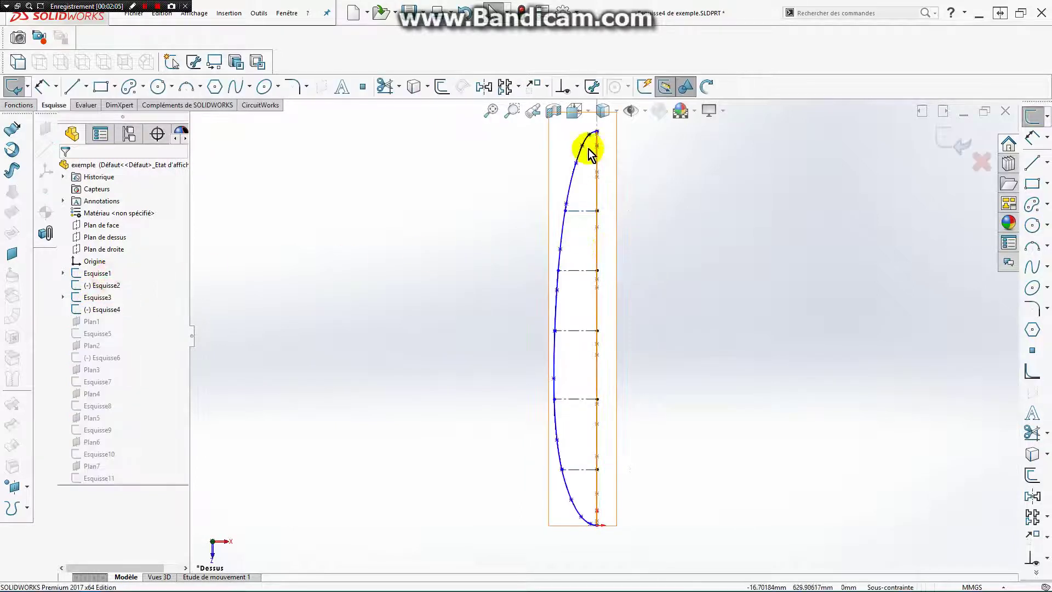
click(601, 317)
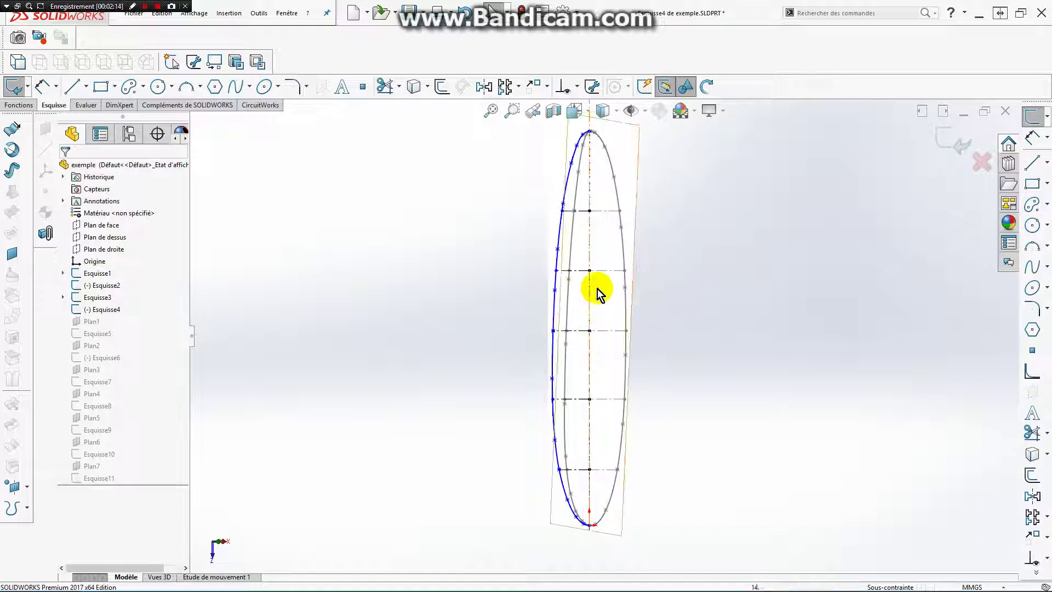
middle_drag(605, 272, 605, 211)
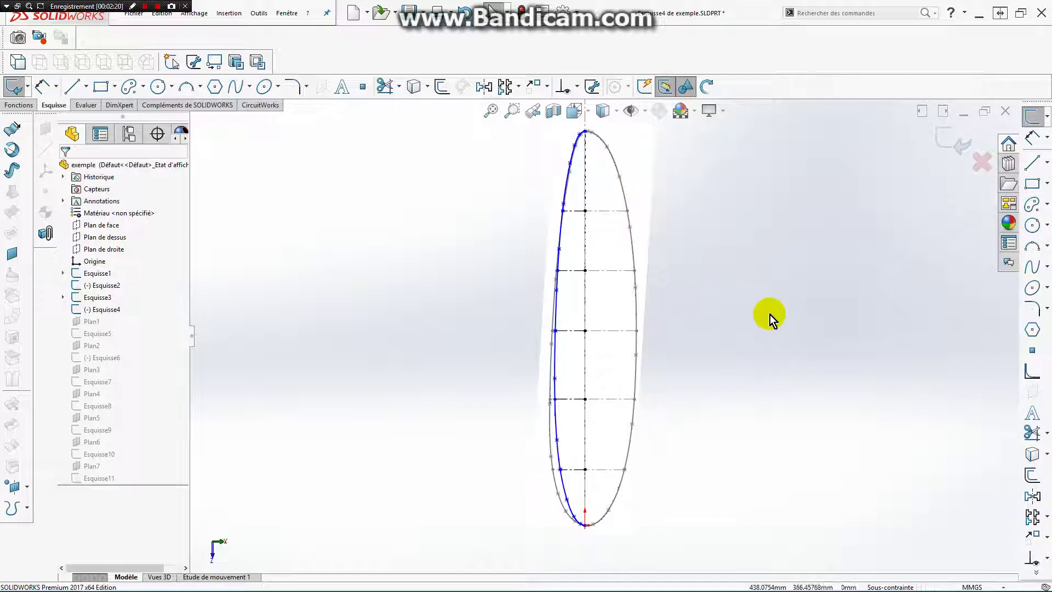
key(z)
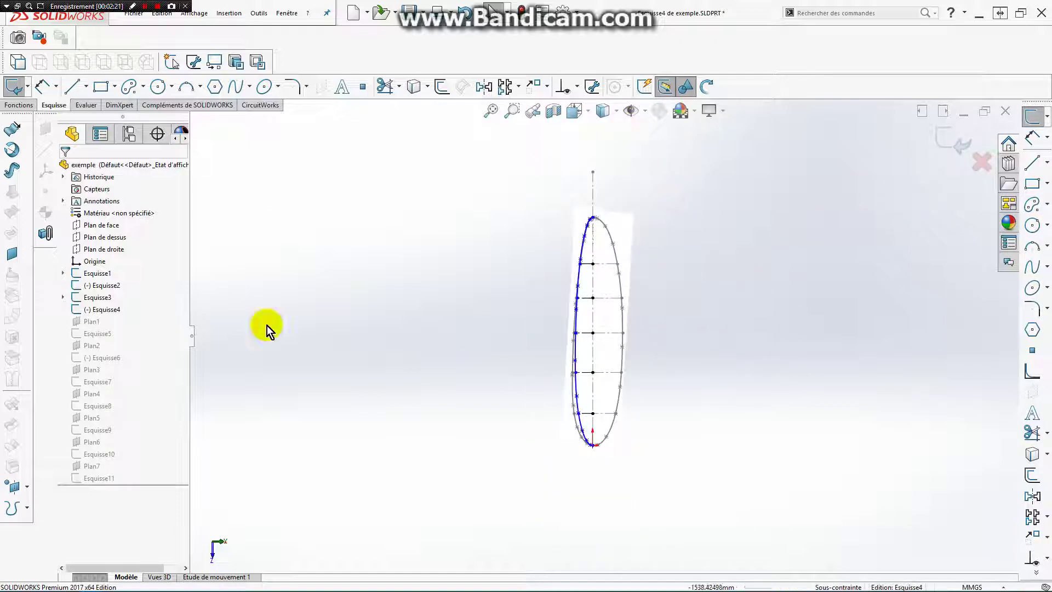
Exit the profile sketch and show the hull in Isometric view
click(943, 149)
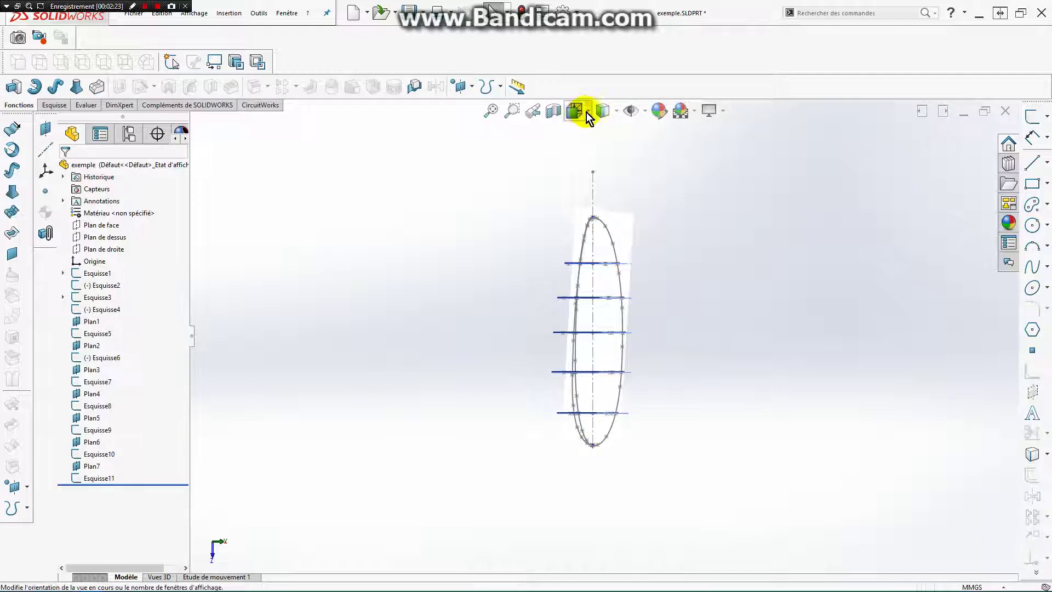
click(575, 111)
click(663, 155)
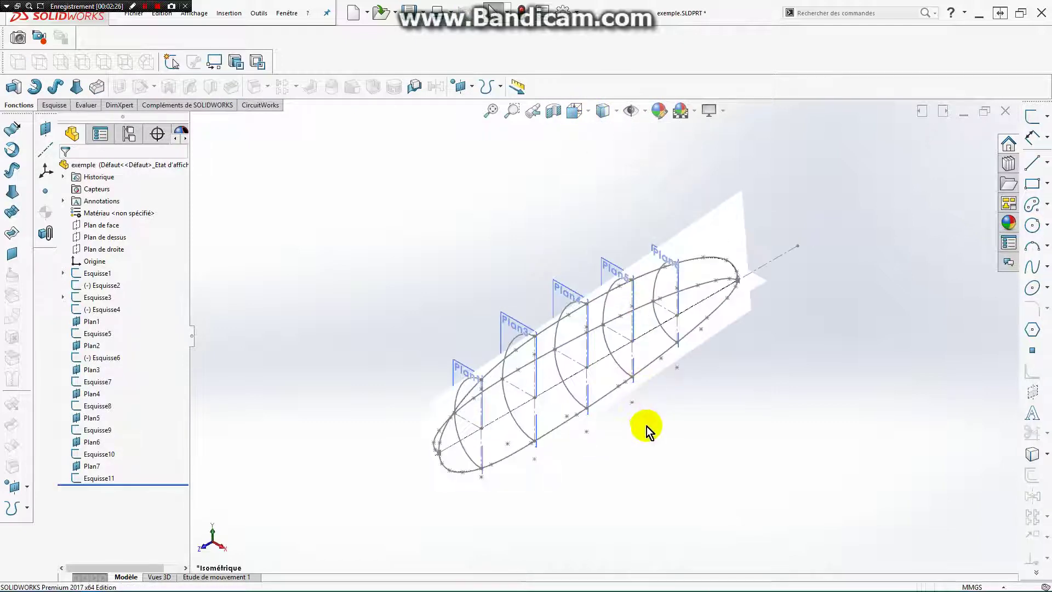
Rotate the hull to a side-on angle and select the Plan1 section plane
right_click(644, 386)
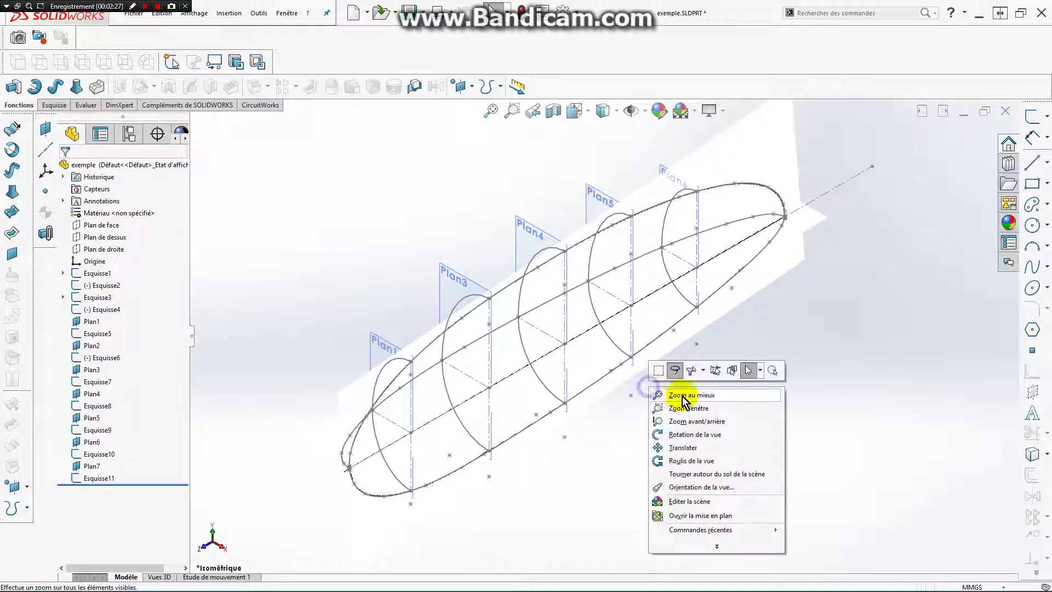
click(682, 435)
mouse_move(678, 434)
mouse_down()
mouse_move(791, 514)
mouse_move(747, 451)
mouse_move(746, 476)
mouse_up()
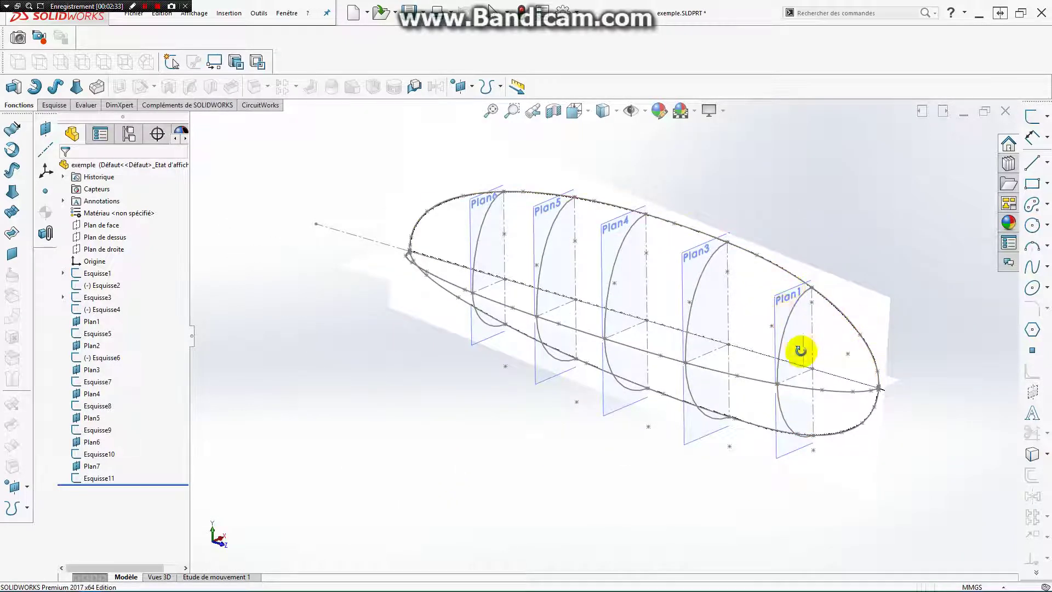
click(94, 322)
scroll(784, 399, up, 1)
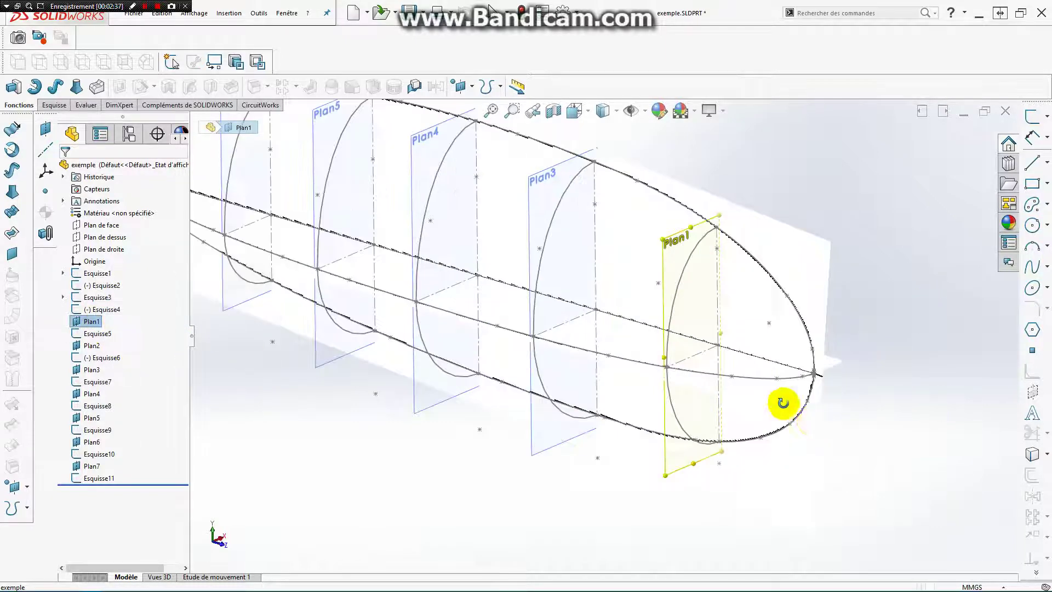
scroll(782, 269, up, 3)
scroll(712, 299, up, 2)
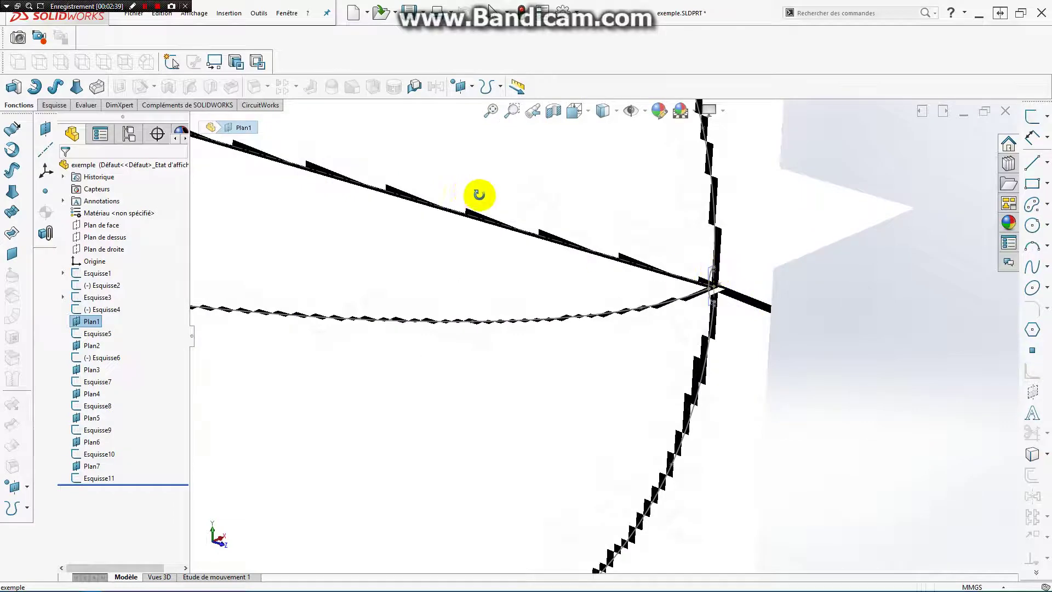
scroll(479, 194, down, 5)
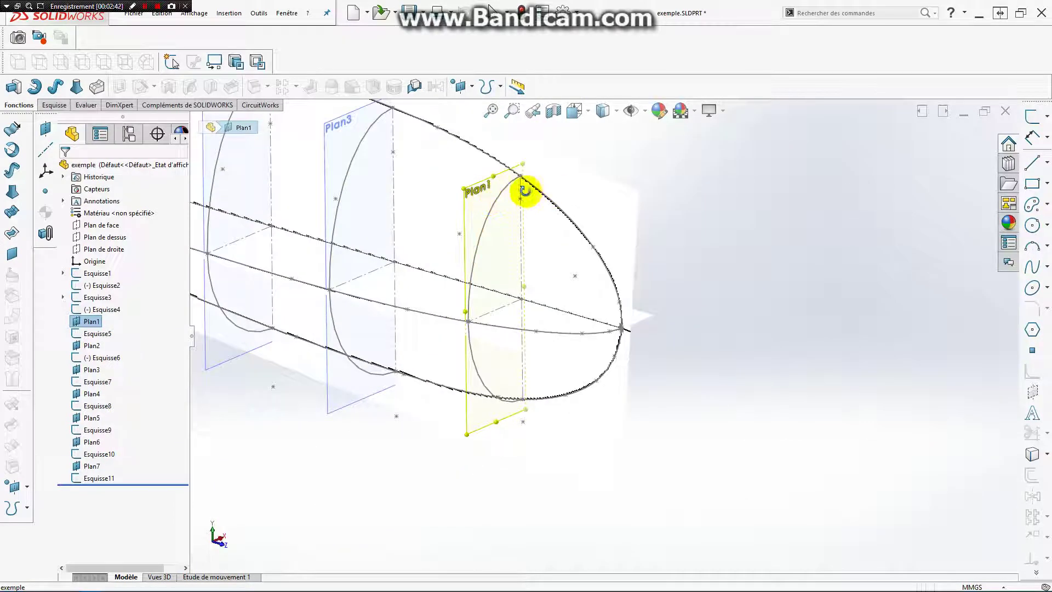
right_click(84, 318)
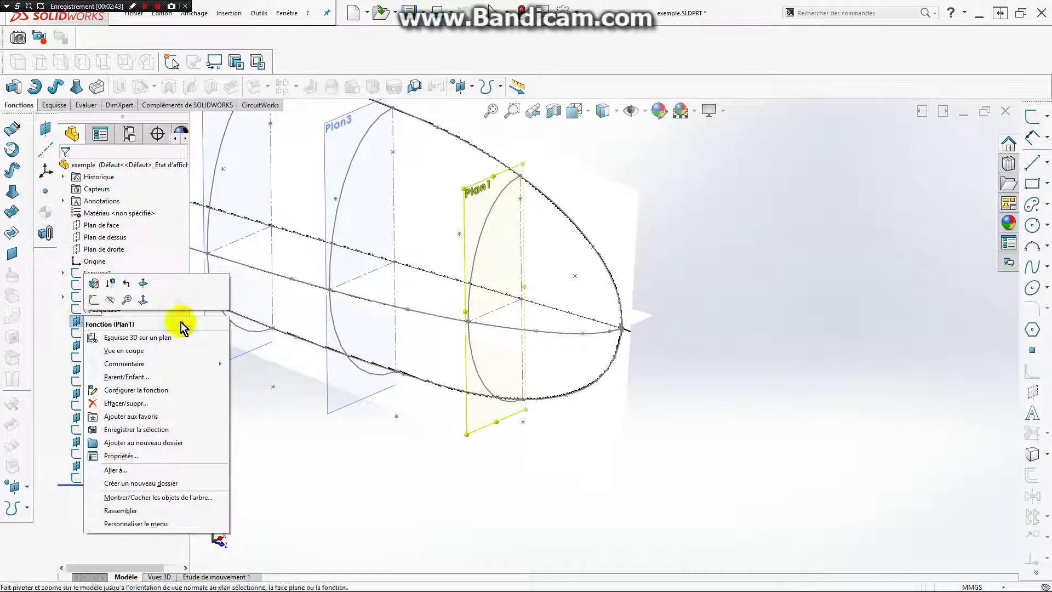
click(227, 375)
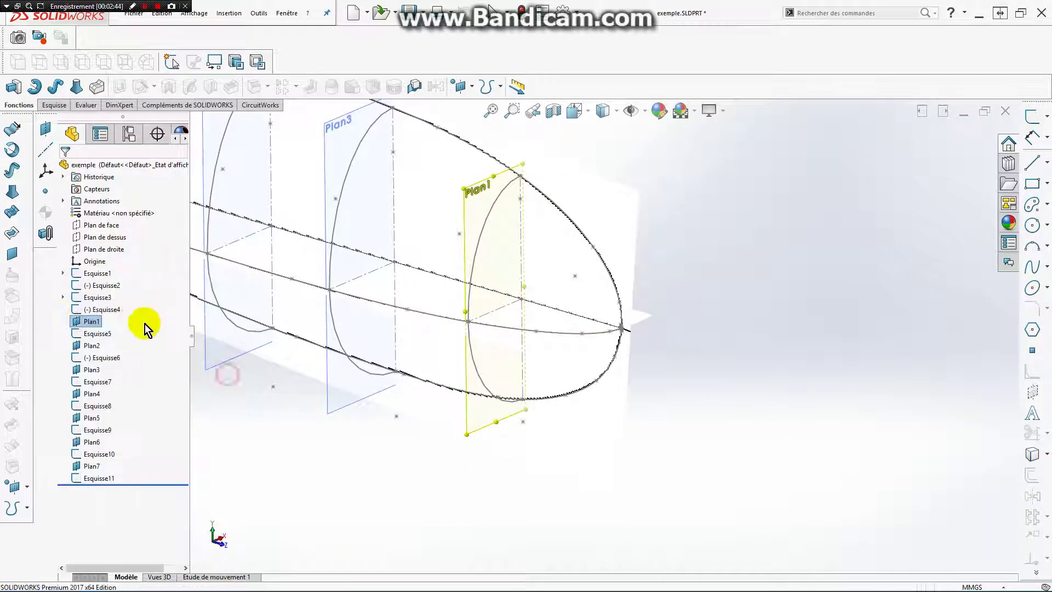
click(230, 17)
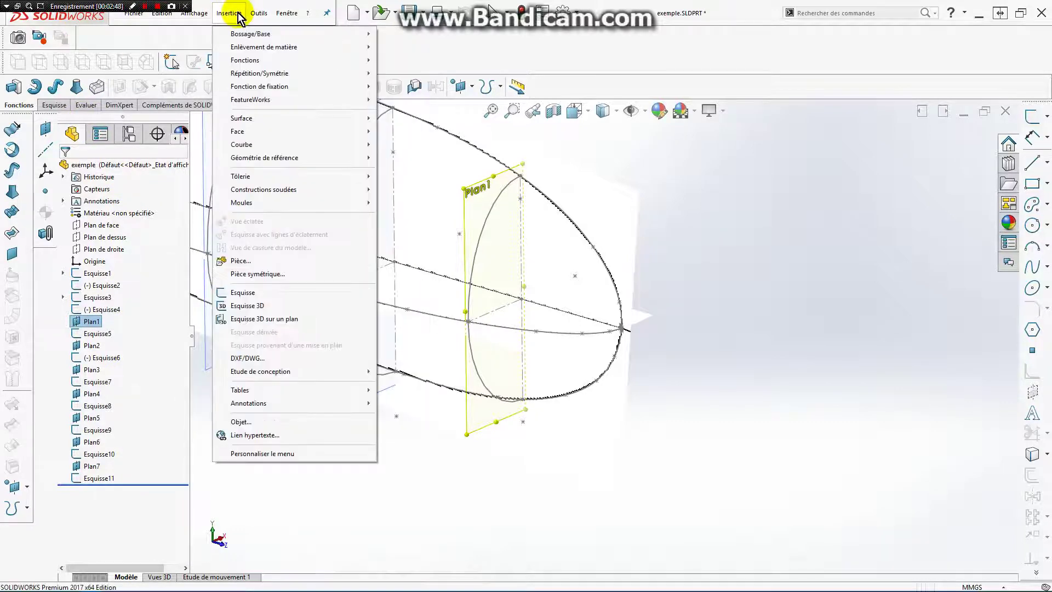
mouse_move(264, 157)
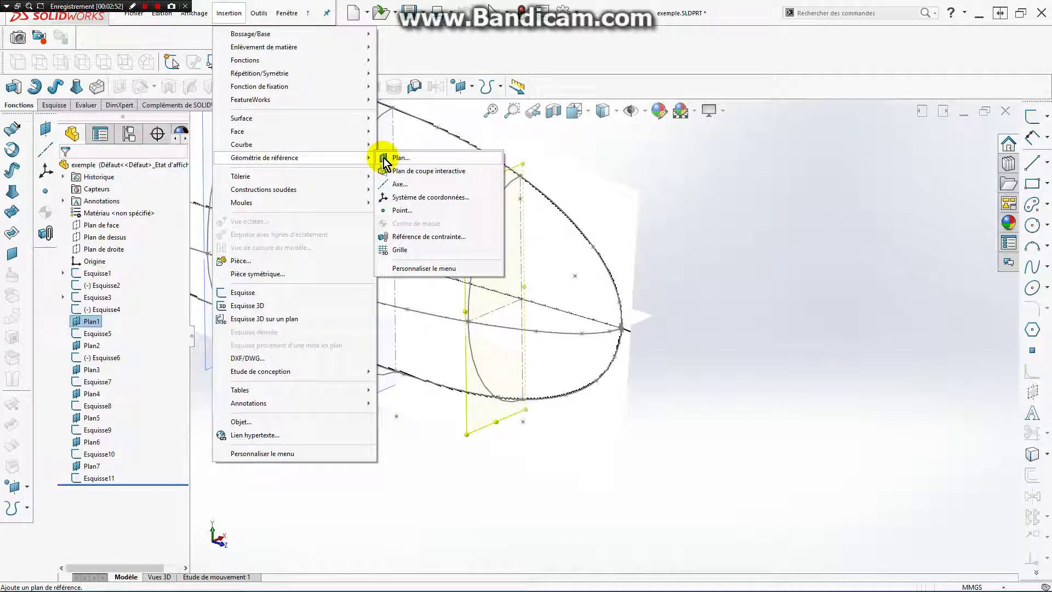
click(622, 181)
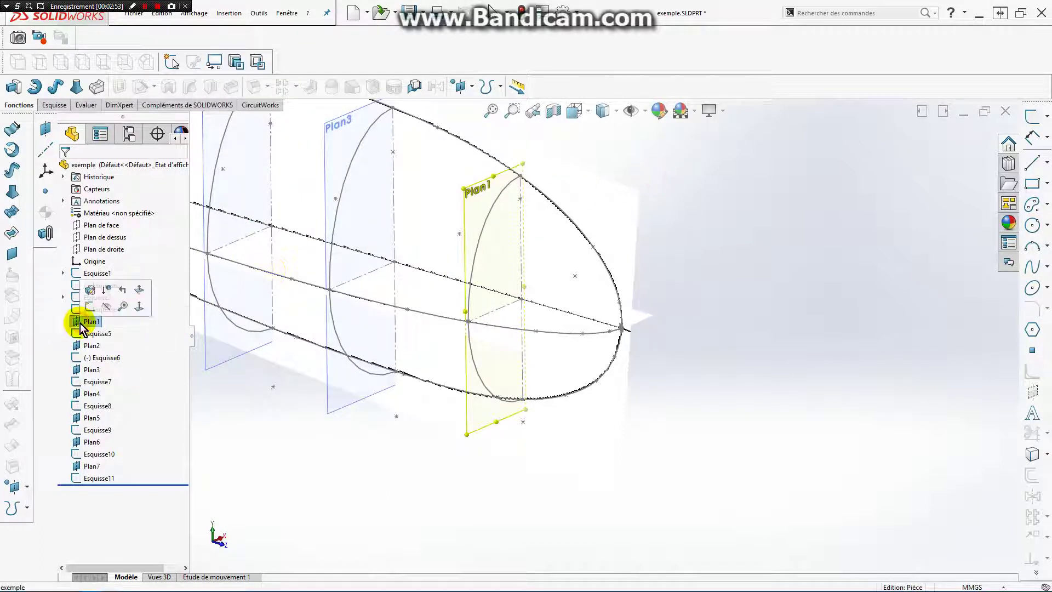
click(90, 290)
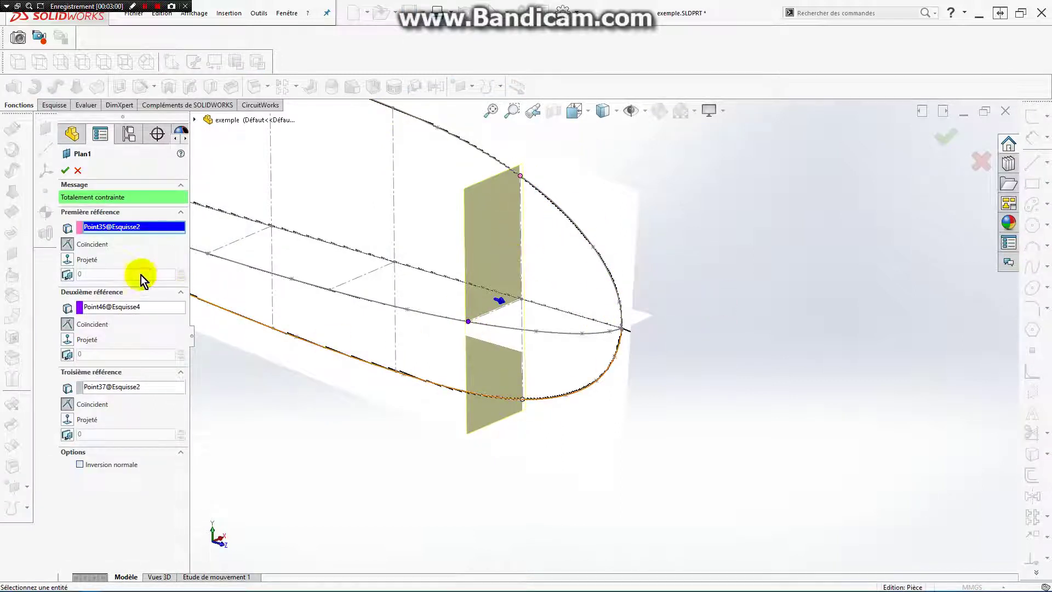
click(67, 169)
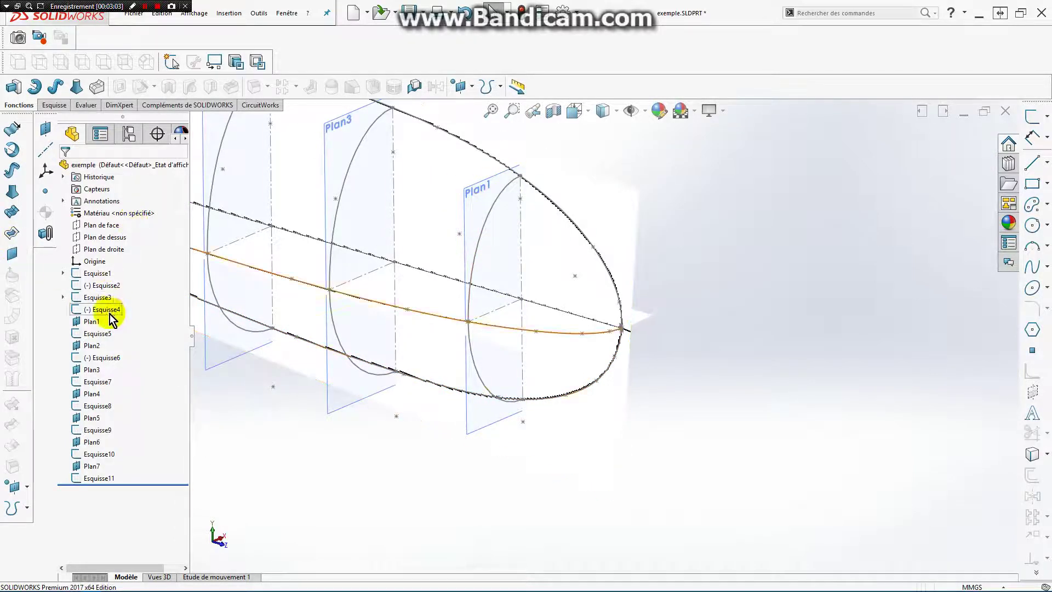
click(91, 334)
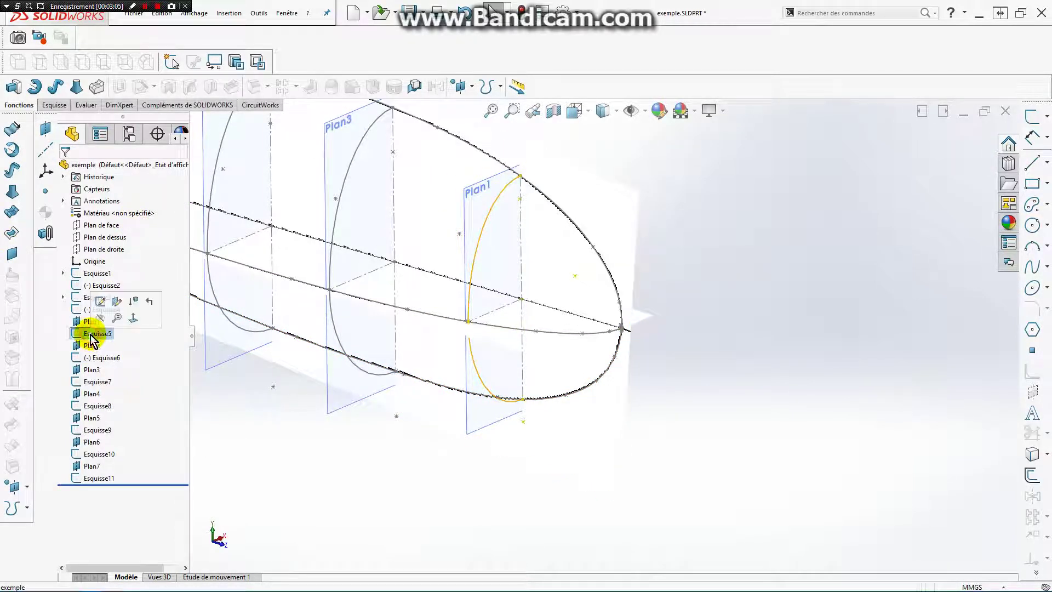
click(93, 303)
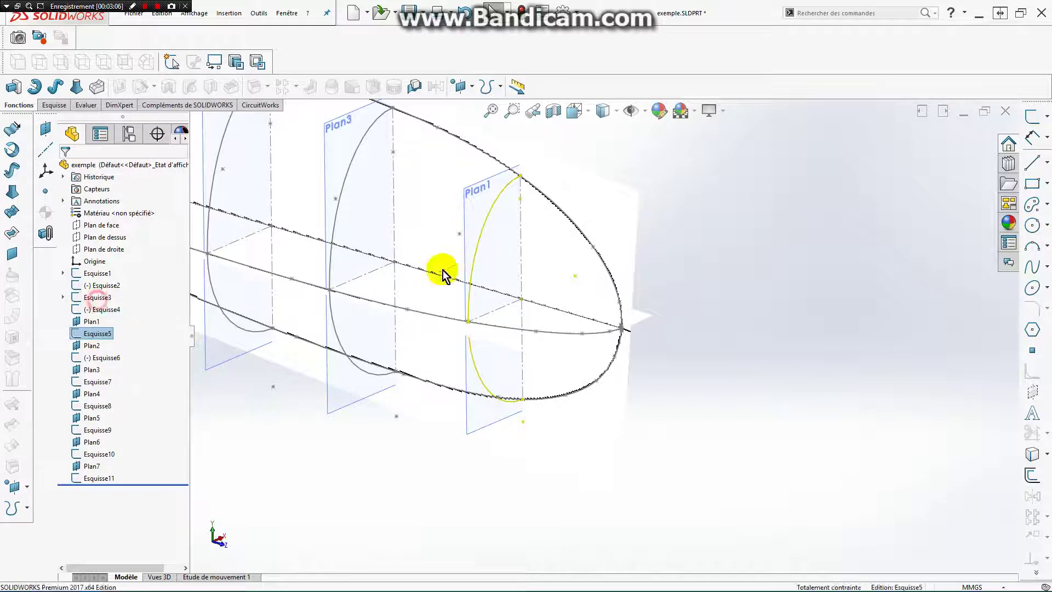
click(1048, 292)
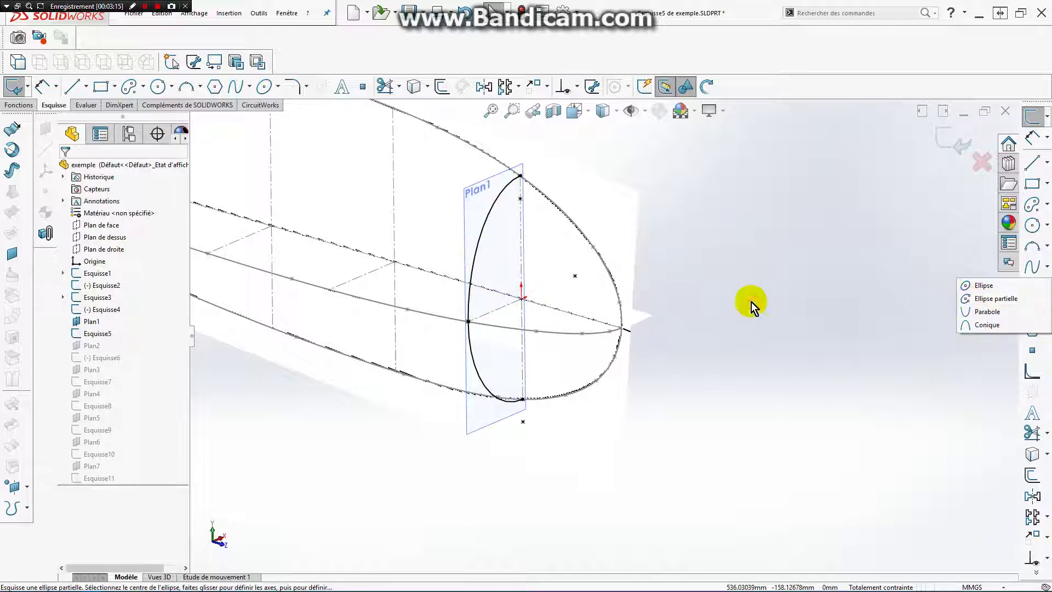
key(Escape)
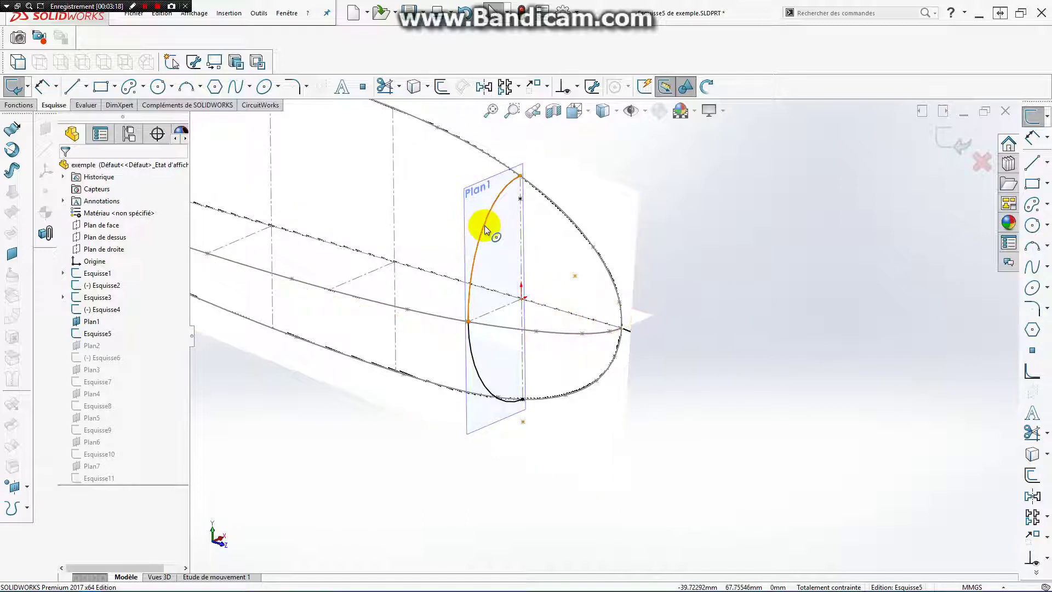
scroll(668, 279, up, 2)
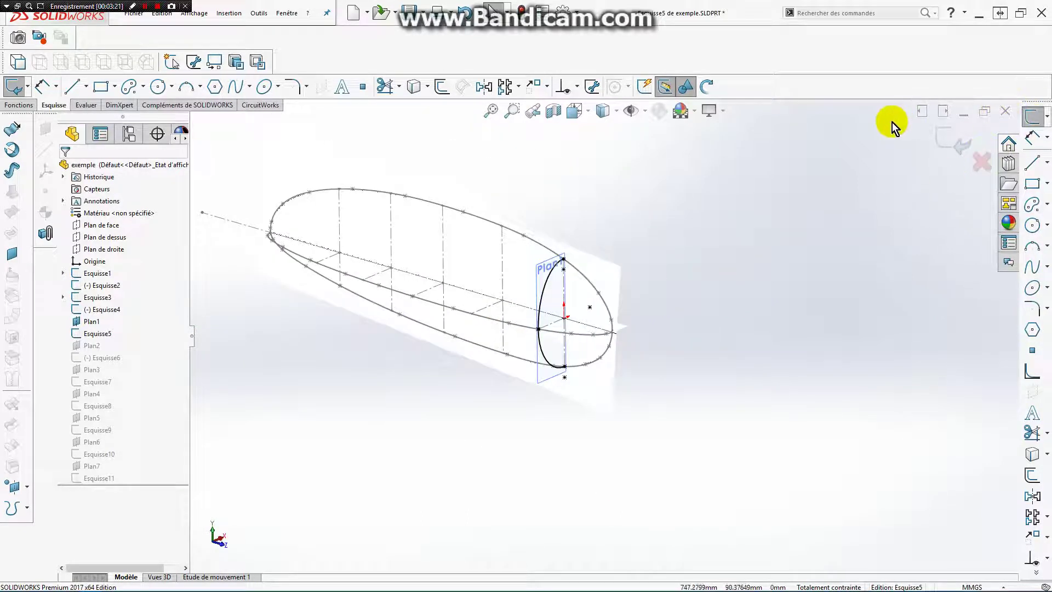
click(948, 139)
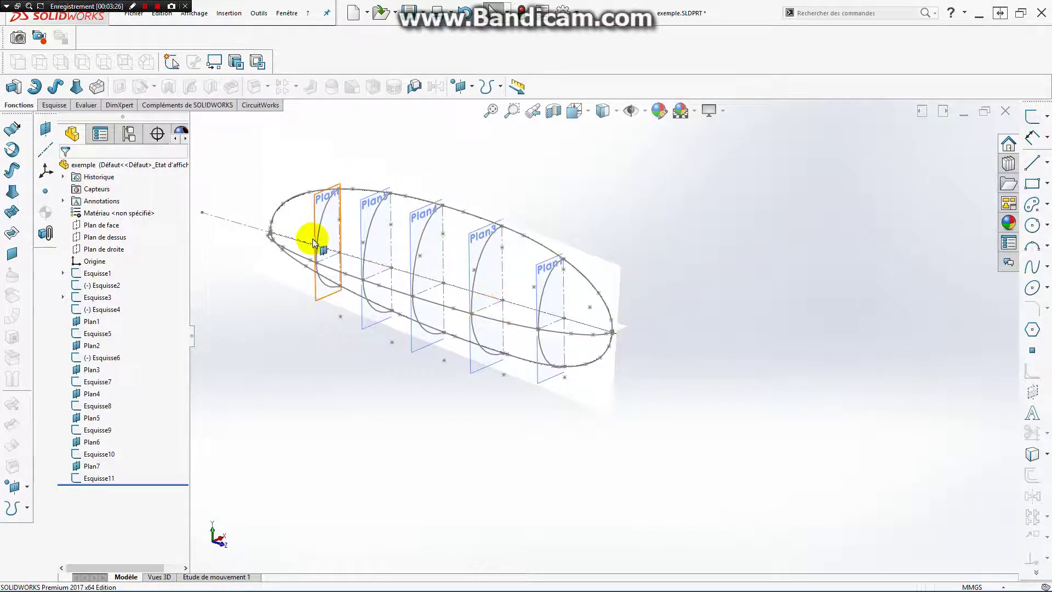
scroll(305, 235, down, 2)
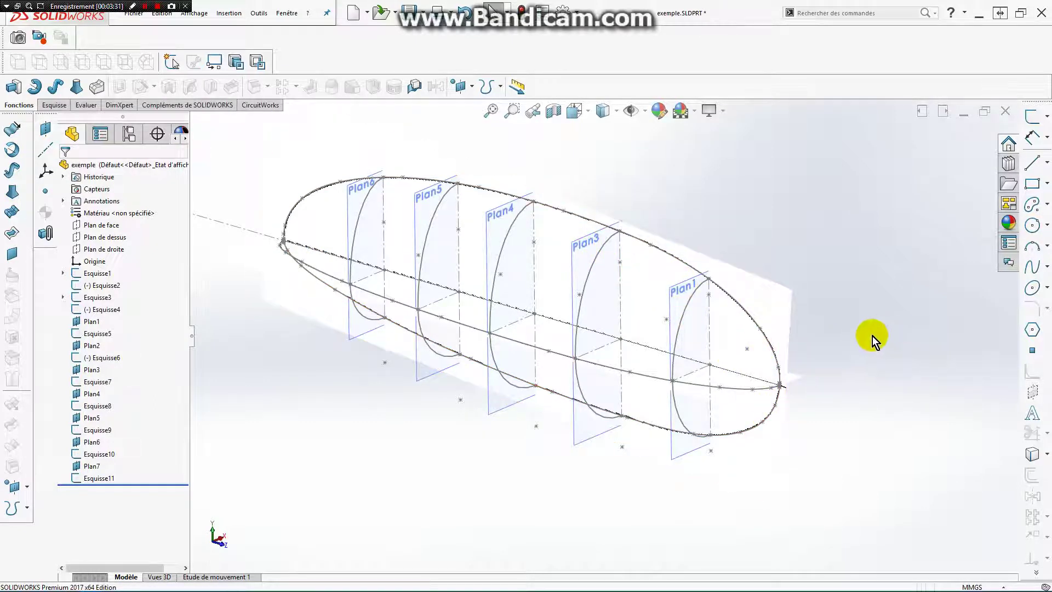
scroll(872, 336, up, 2)
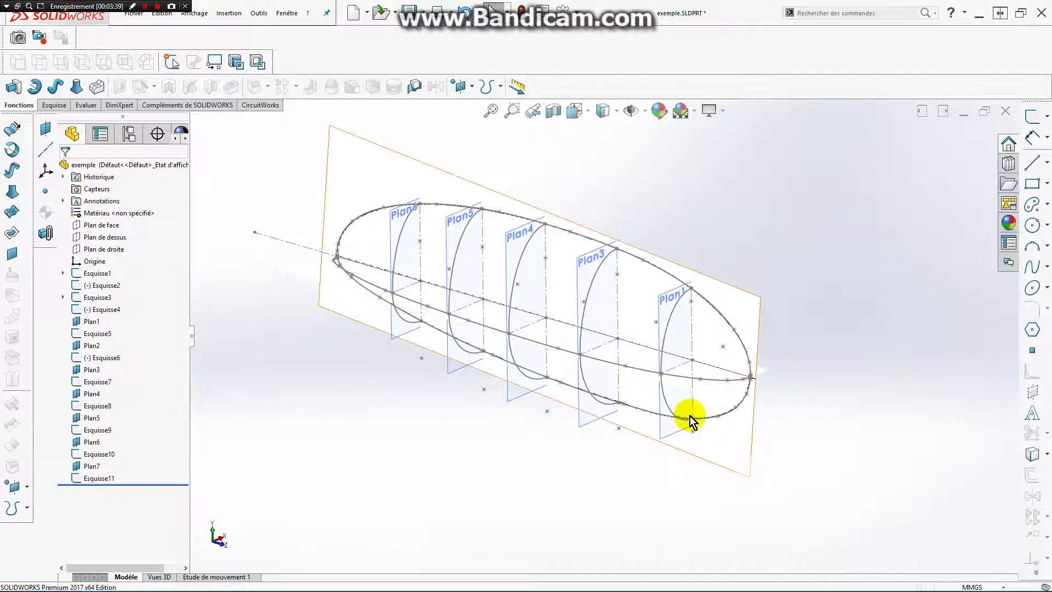
scroll(689, 416, down, 2)
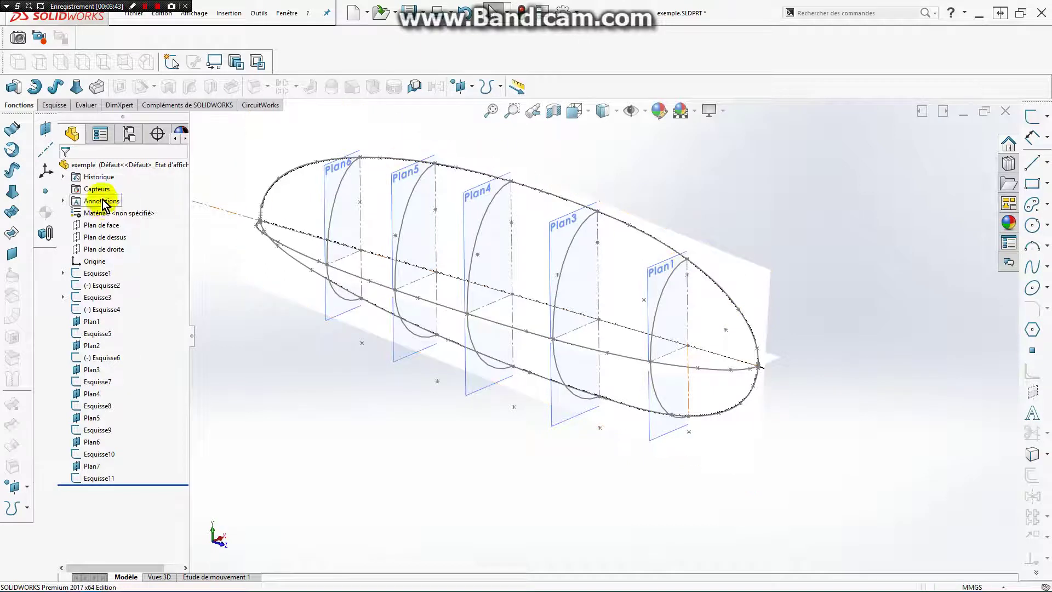
Start a lofted surface with the Plan1, Plan3, Plan4 and Plan5 section sketches as profiles
click(17, 192)
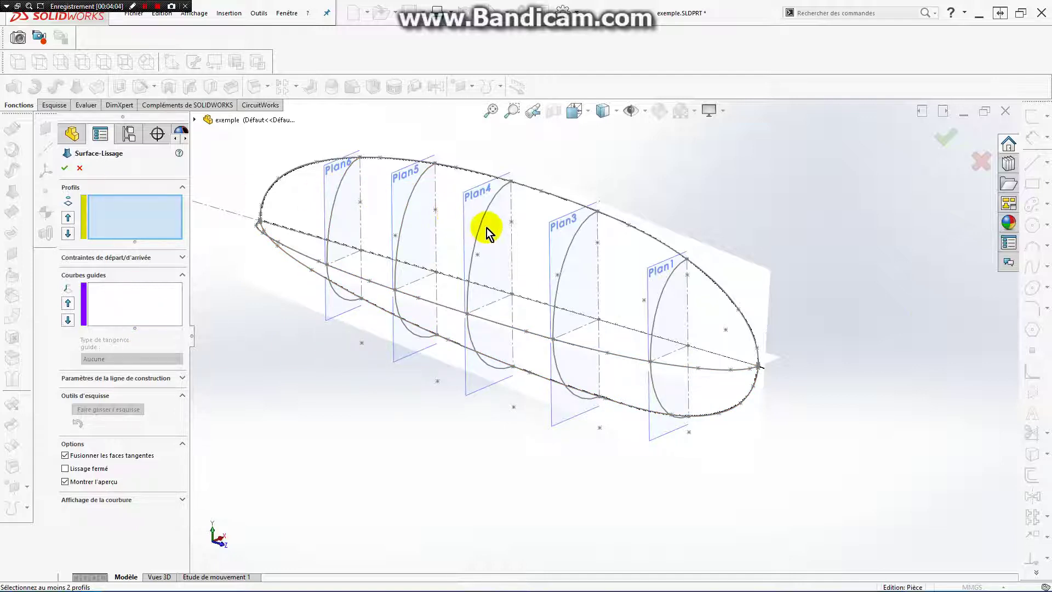
scroll(755, 373, down, 3)
scroll(674, 352, down, 3)
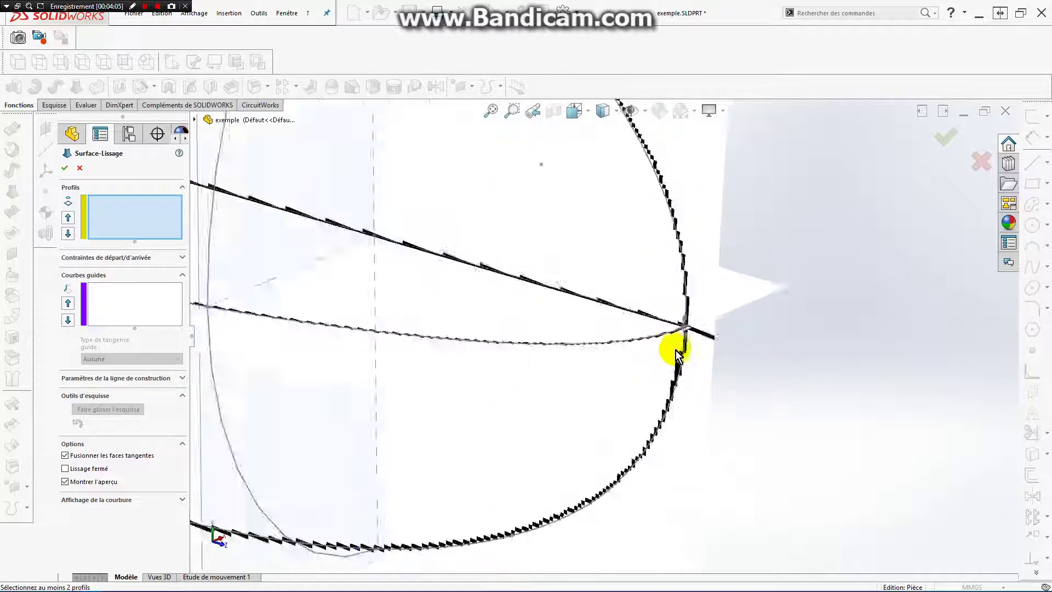
scroll(717, 278, down, 3)
scroll(717, 278, down, 2)
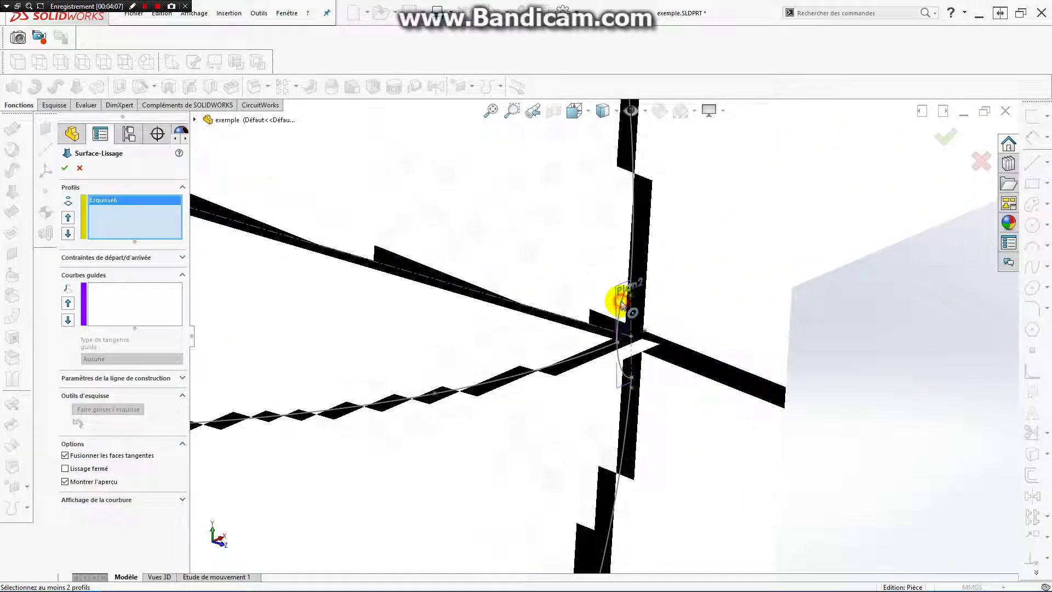
scroll(571, 262, up, 3)
scroll(570, 261, up, 3)
scroll(553, 269, up, 3)
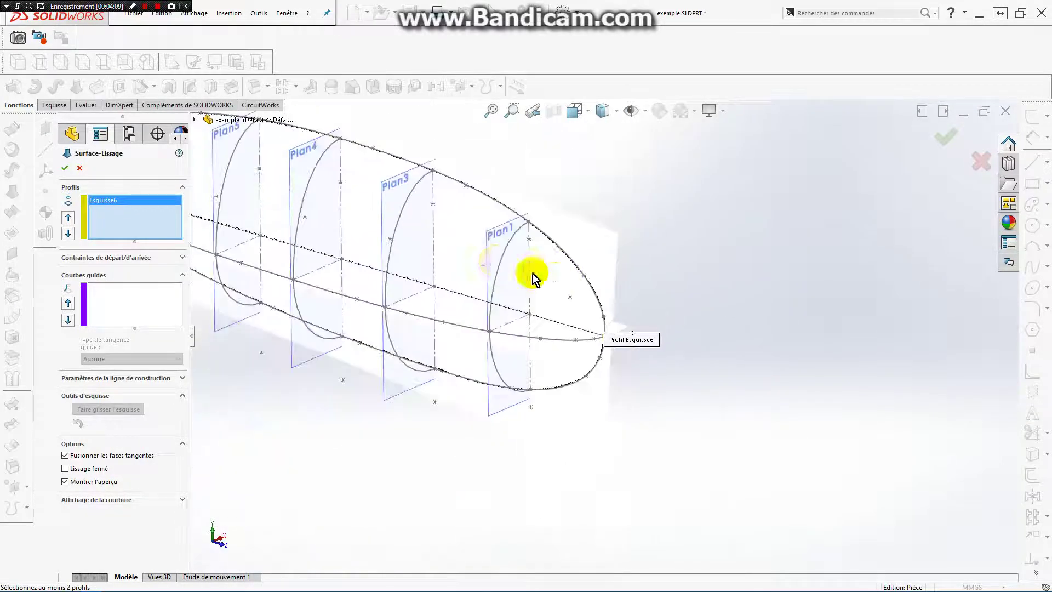
click(504, 260)
click(389, 237)
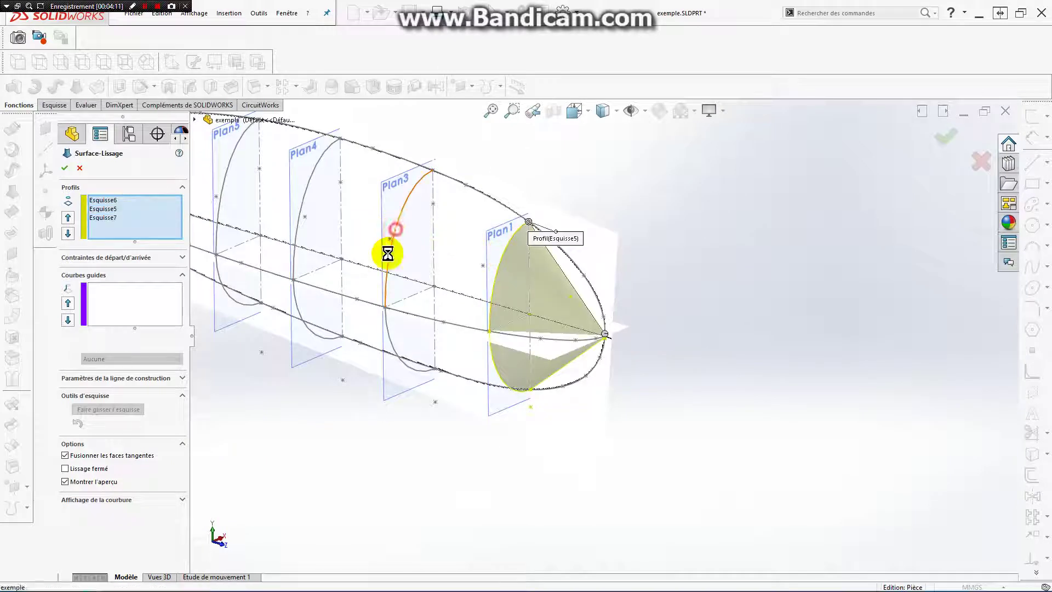
click(309, 186)
click(226, 175)
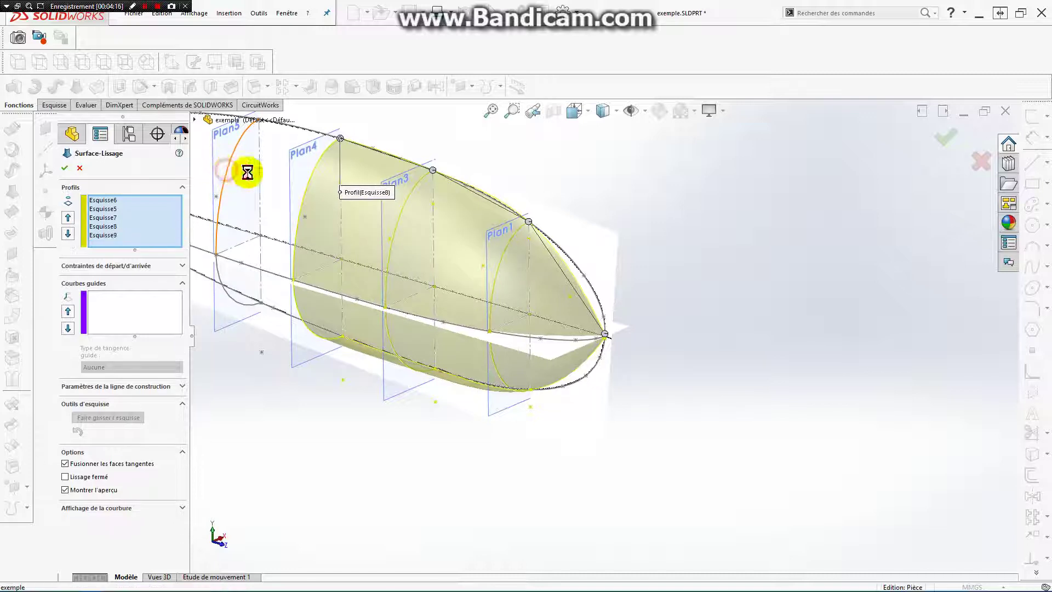
Add the Plan6 sketch and nose sketch Esquisse11 as the last loft profiles
scroll(399, 299, down, 3)
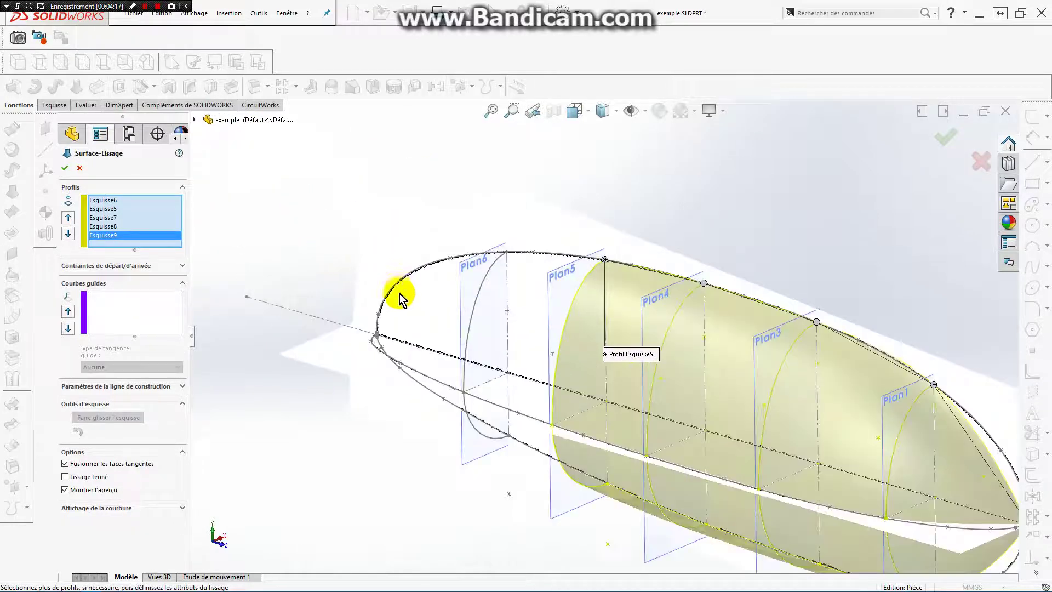
click(472, 311)
scroll(428, 336, down, 3)
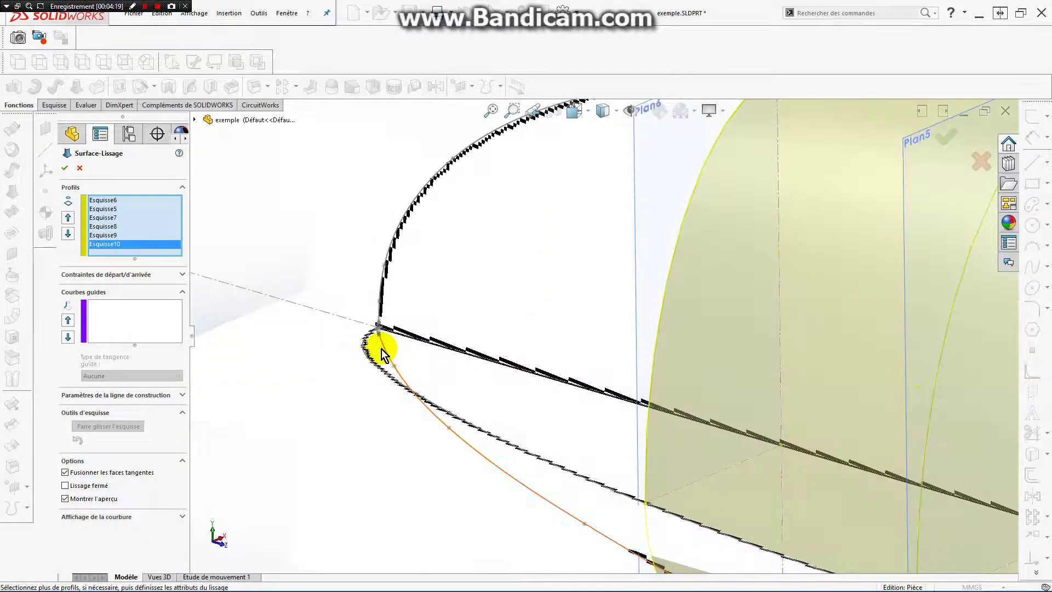
scroll(381, 349, down, 3)
scroll(399, 343, down, 2)
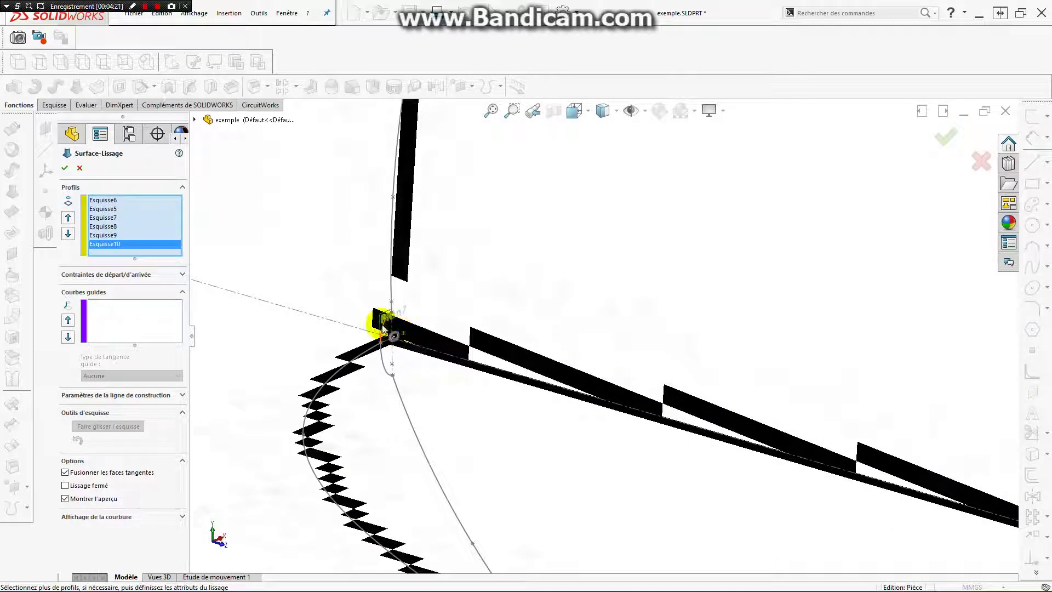
click(384, 325)
scroll(433, 370, up, 2)
scroll(545, 389, up, 3)
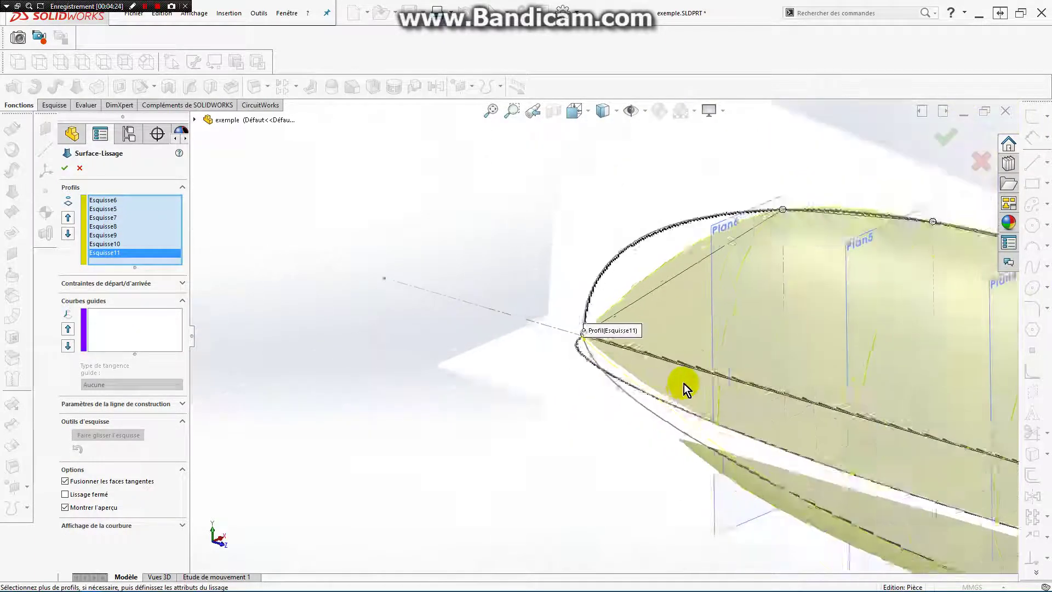
scroll(712, 395, up, 3)
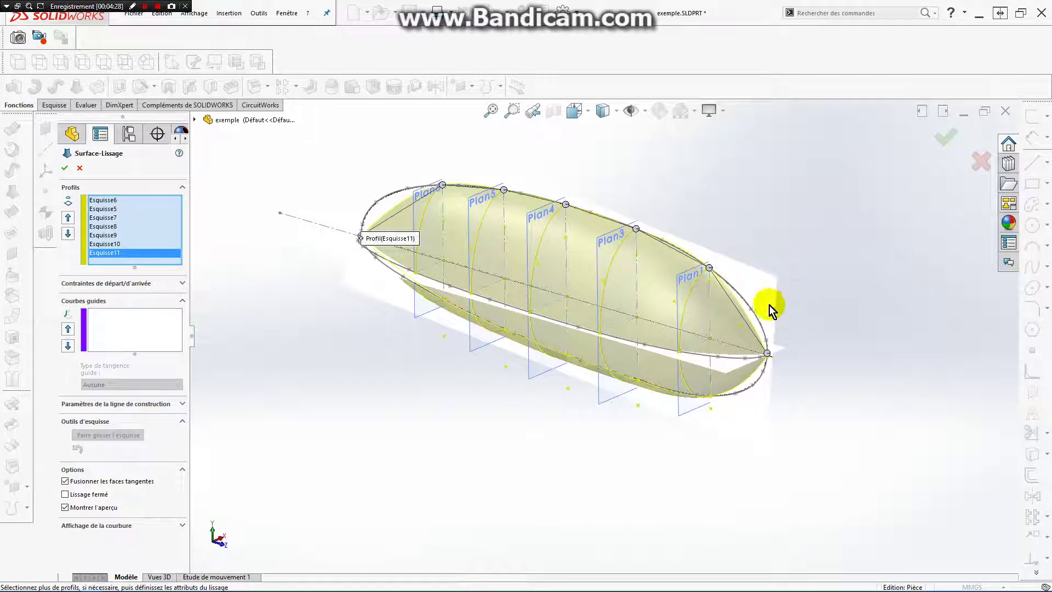
Use the hull's top and bottom outline curves, including Esquisse4, as guide curves and finish the loft
click(136, 321)
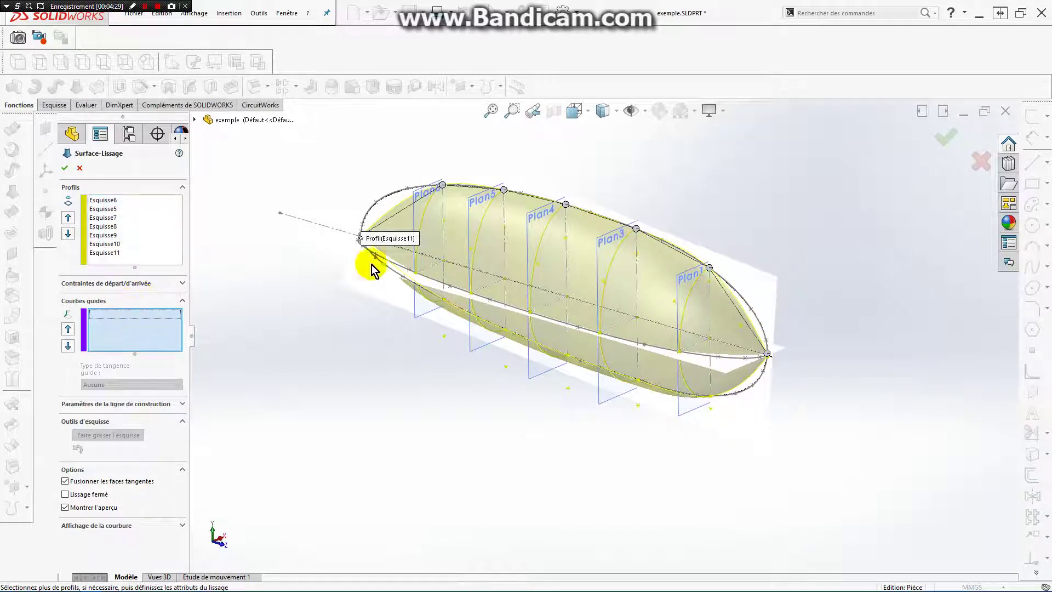
click(384, 205)
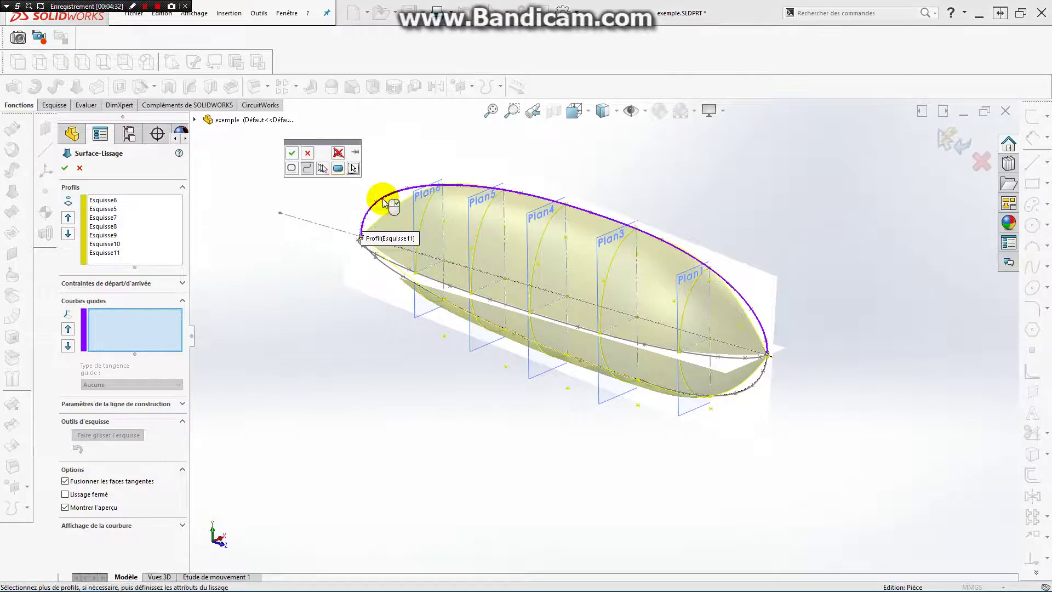
click(294, 153)
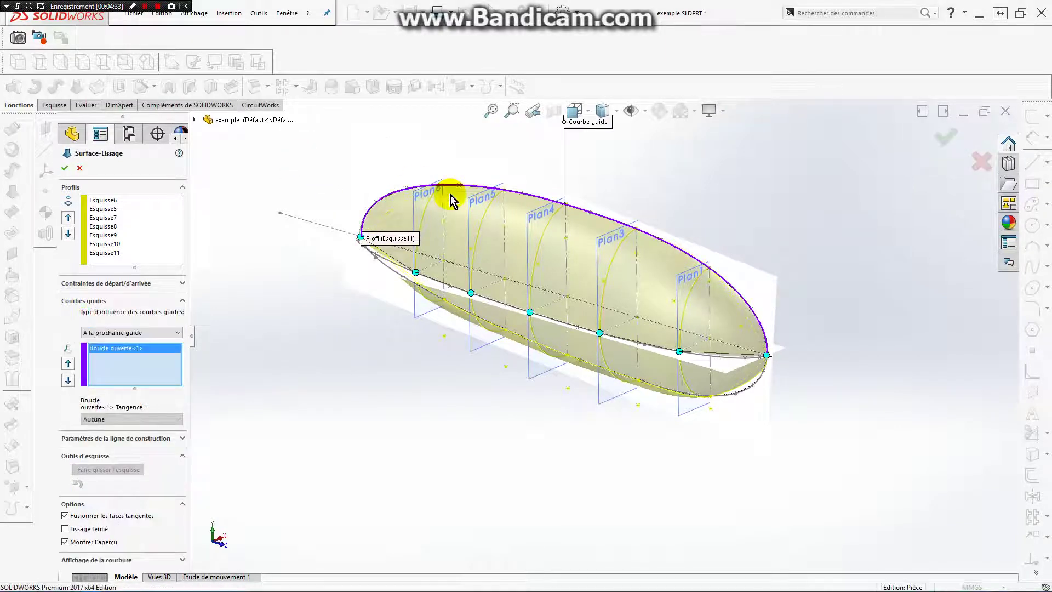
click(722, 361)
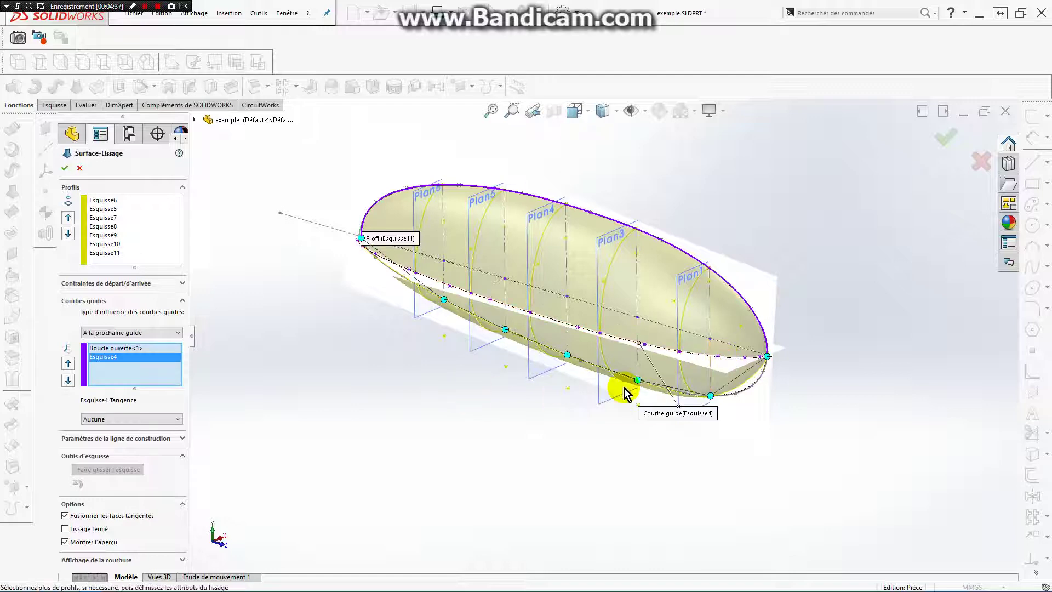
click(746, 398)
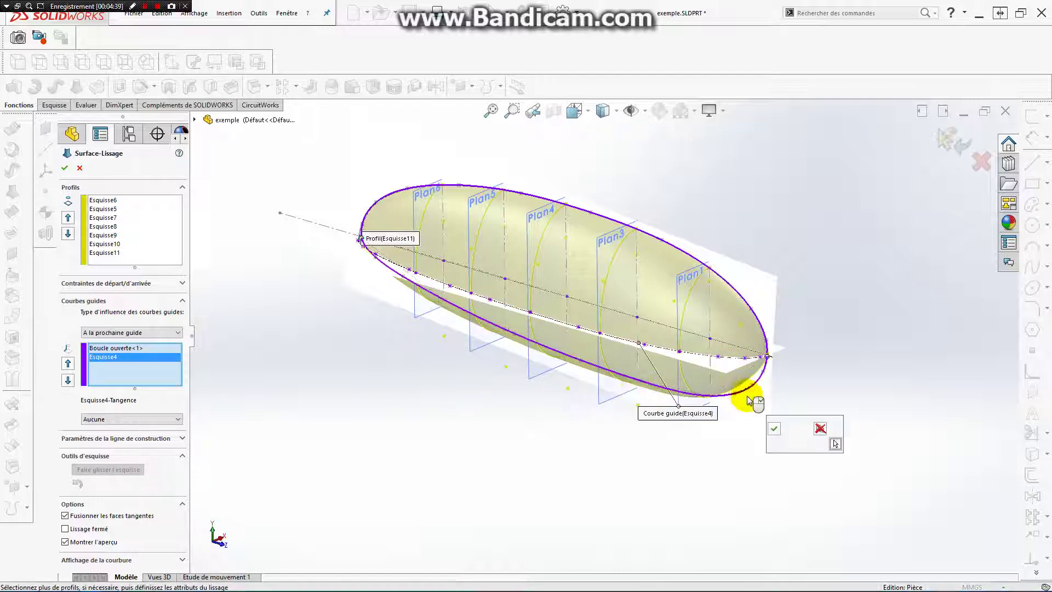
click(775, 428)
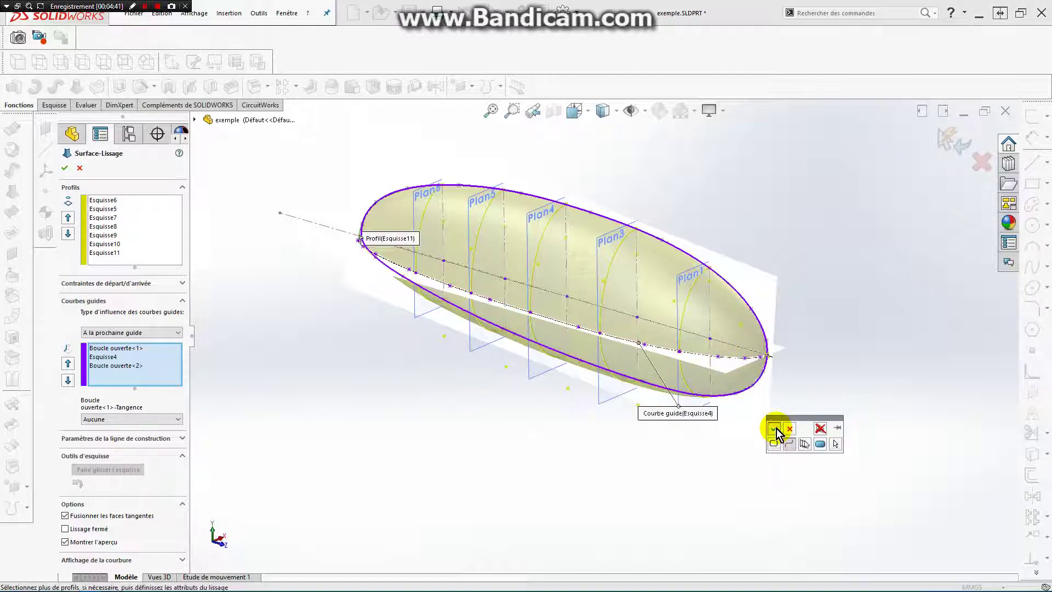
click(66, 168)
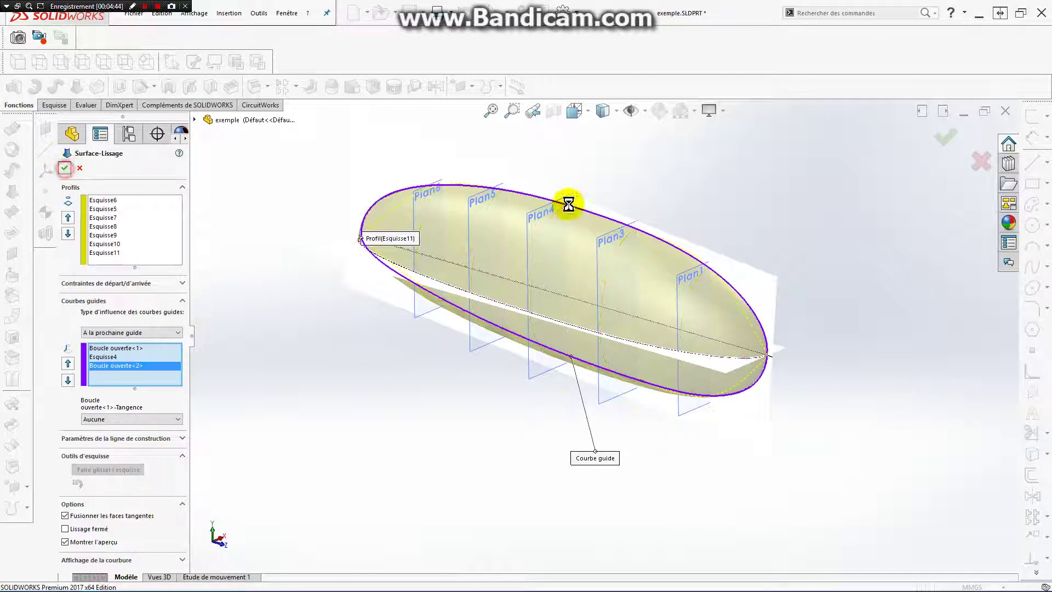
scroll(613, 198, up, 3)
Hide the reference planes around the hull, leaving only the lofted surface
scroll(640, 227, down, 3)
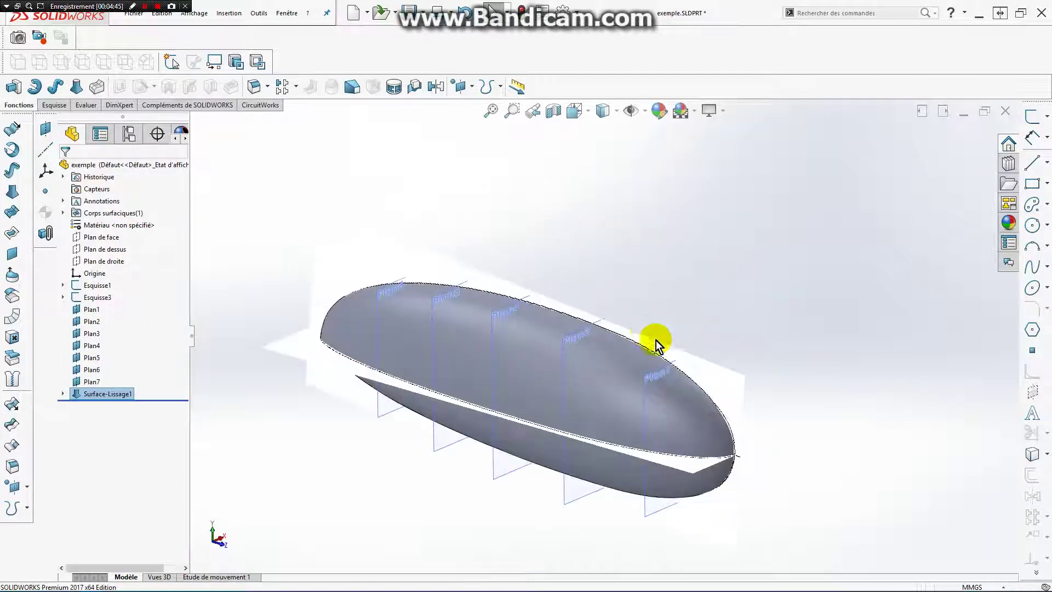
click(633, 116)
scroll(661, 390, up, 3)
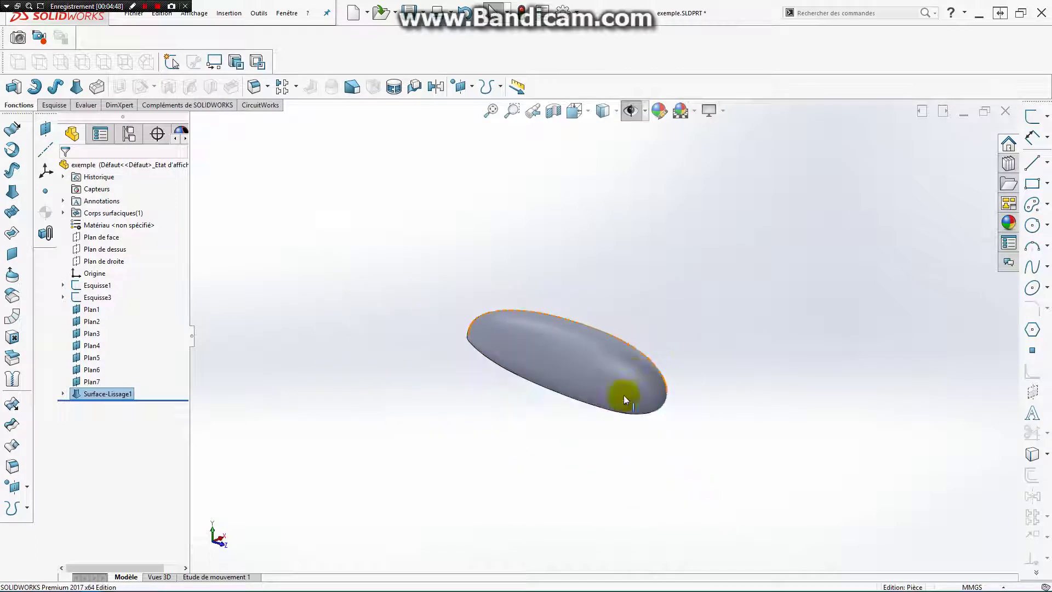
scroll(625, 395, down, 2)
click(629, 112)
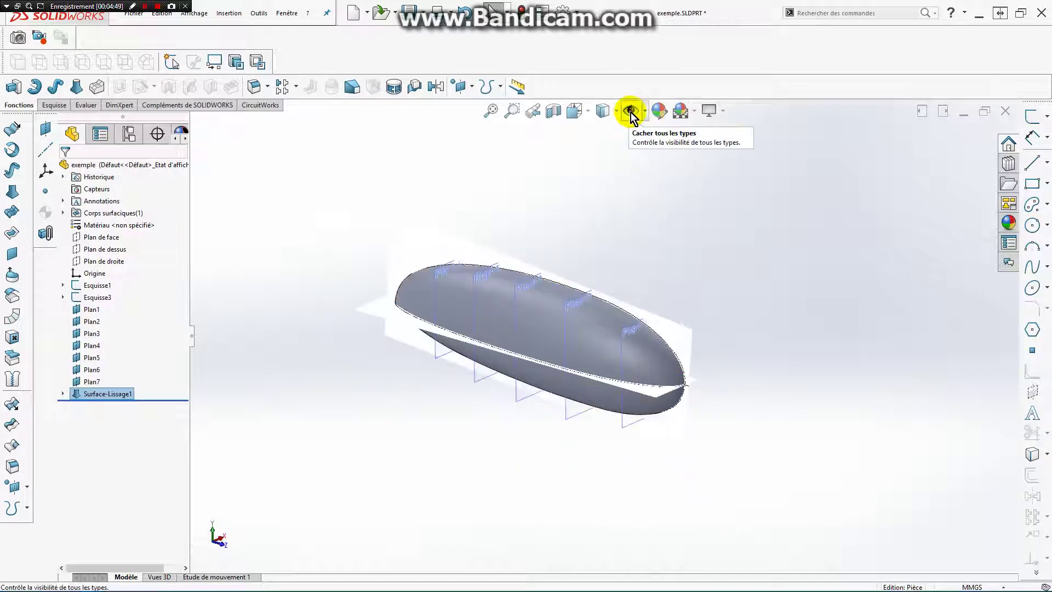
click(630, 112)
scroll(695, 268, up, 1)
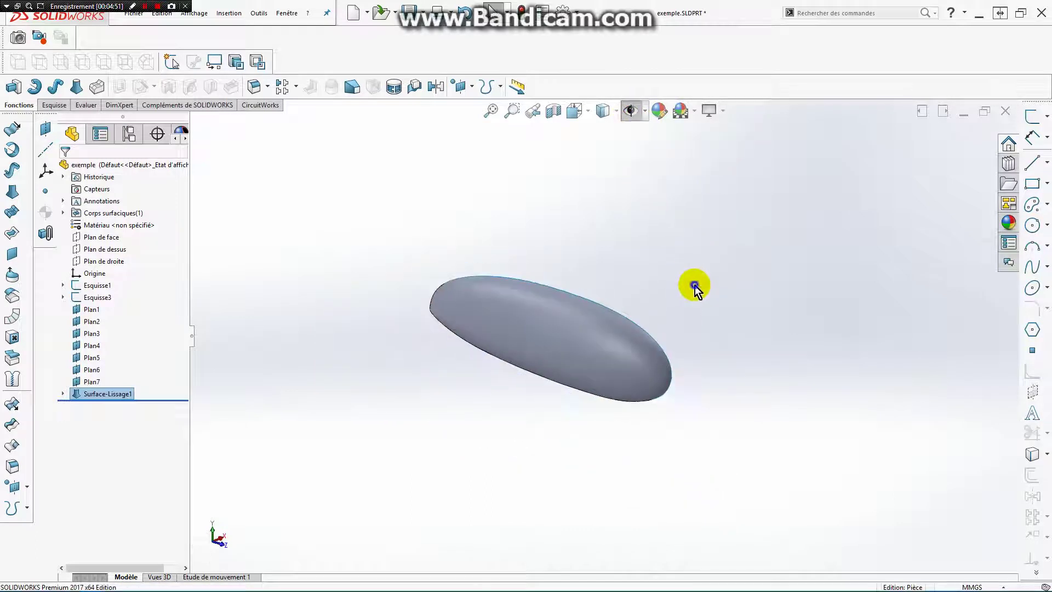
Rotate the view to inspect Surface-Lissage1 from a new angle
right_click(694, 285)
mouse_move(746, 320)
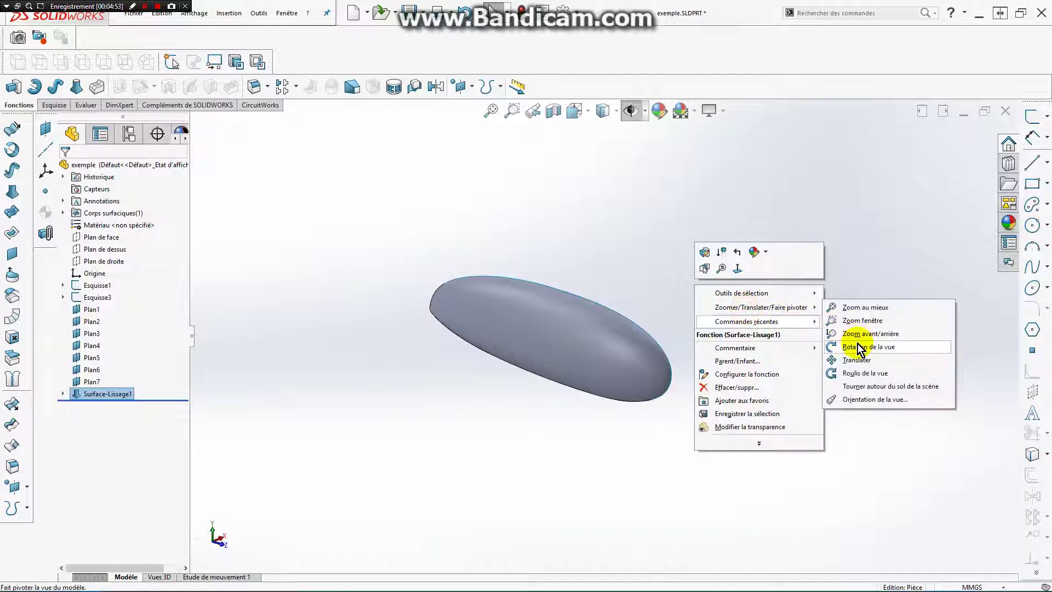
click(857, 346)
mouse_move(772, 364)
mouse_down()
mouse_move(735, 326)
mouse_move(644, 366)
mouse_move(641, 470)
mouse_move(680, 378)
mouse_move(731, 451)
mouse_move(628, 391)
mouse_move(563, 390)
mouse_move(775, 335)
mouse_move(787, 341)
mouse_move(808, 399)
mouse_move(739, 244)
mouse_move(800, 377)
mouse_move(800, 296)
mouse_move(810, 298)
mouse_move(807, 390)
mouse_move(779, 378)
mouse_move(782, 336)
mouse_up()
scroll(526, 335, down, 2)
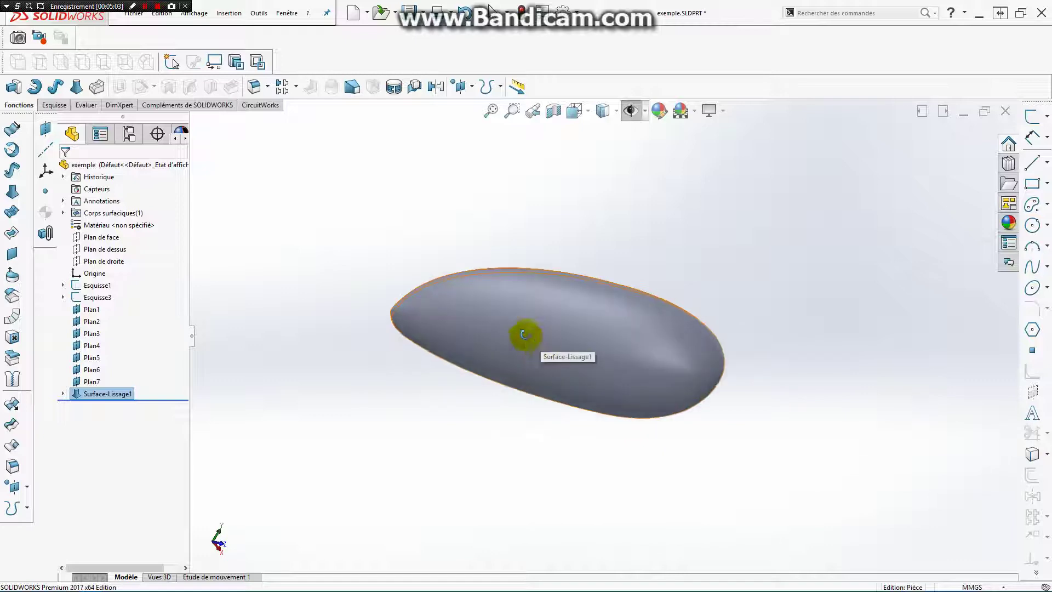
Save the hull as STL over the existing Desktop exemple.STL, exporting all bodies
click(134, 14)
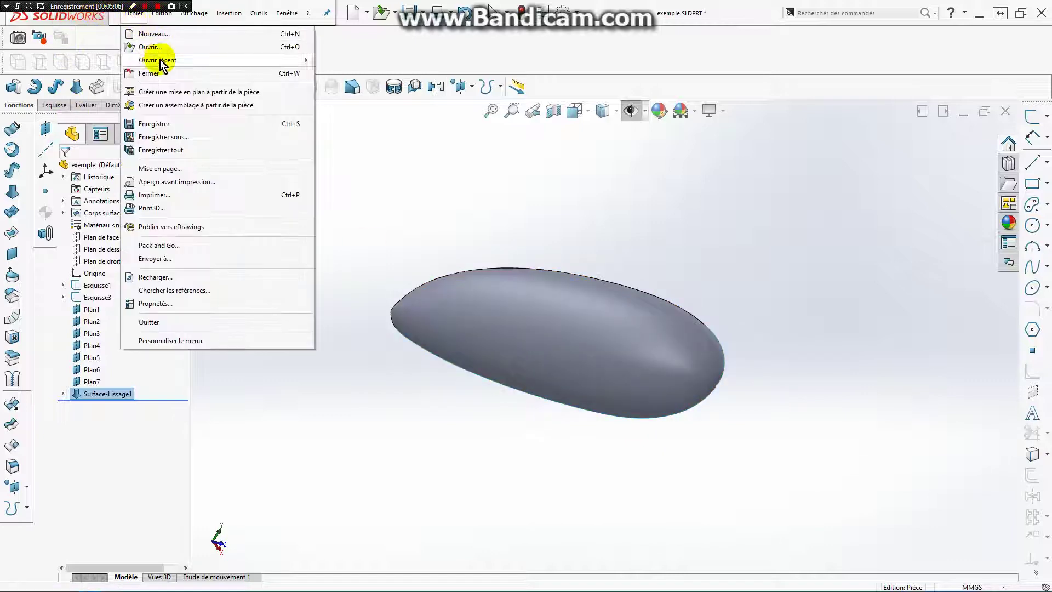
click(370, 169)
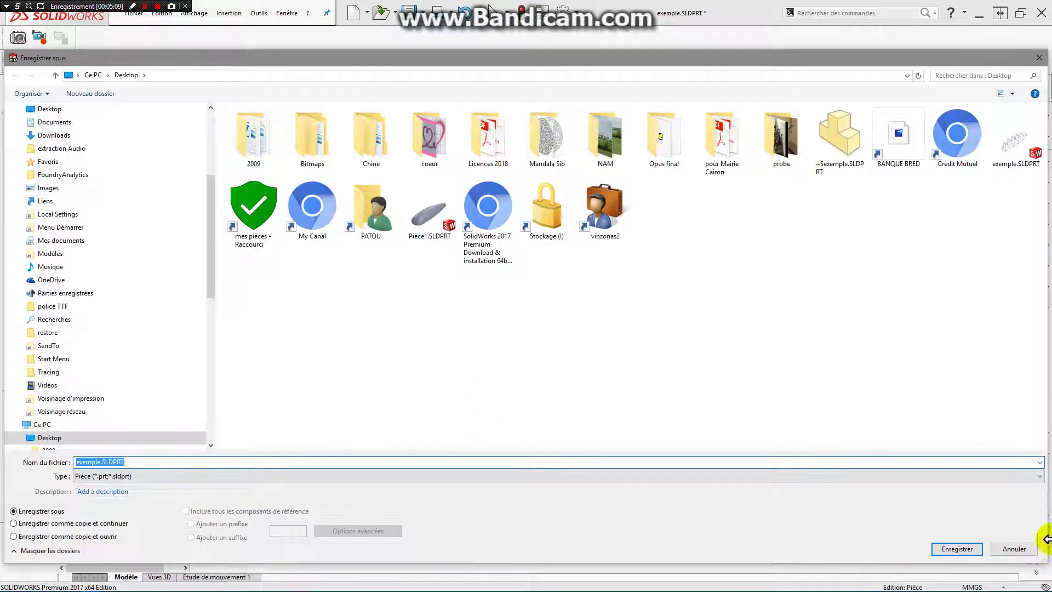
click(1039, 475)
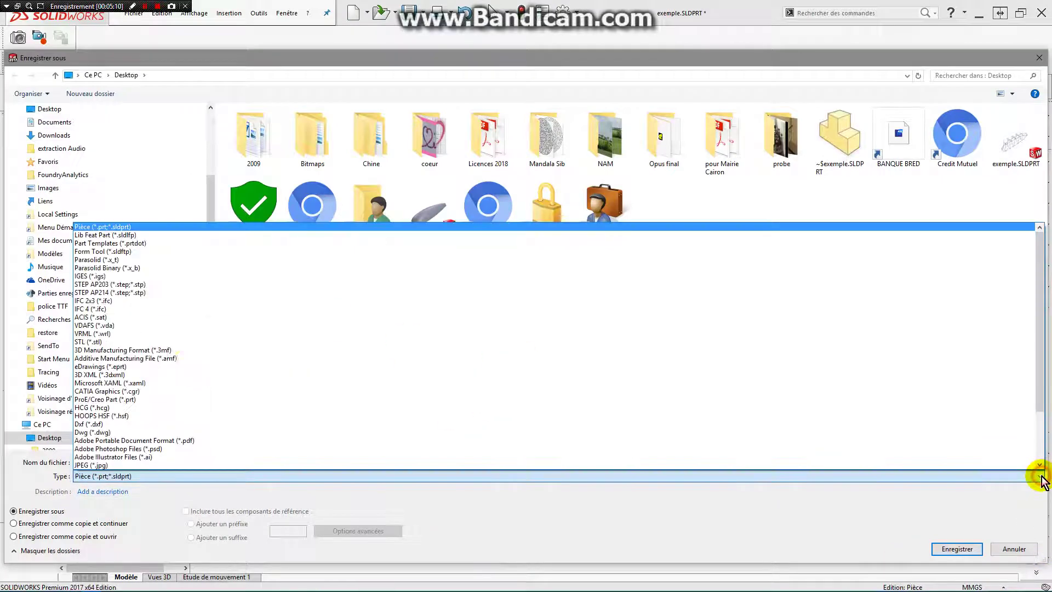
click(82, 341)
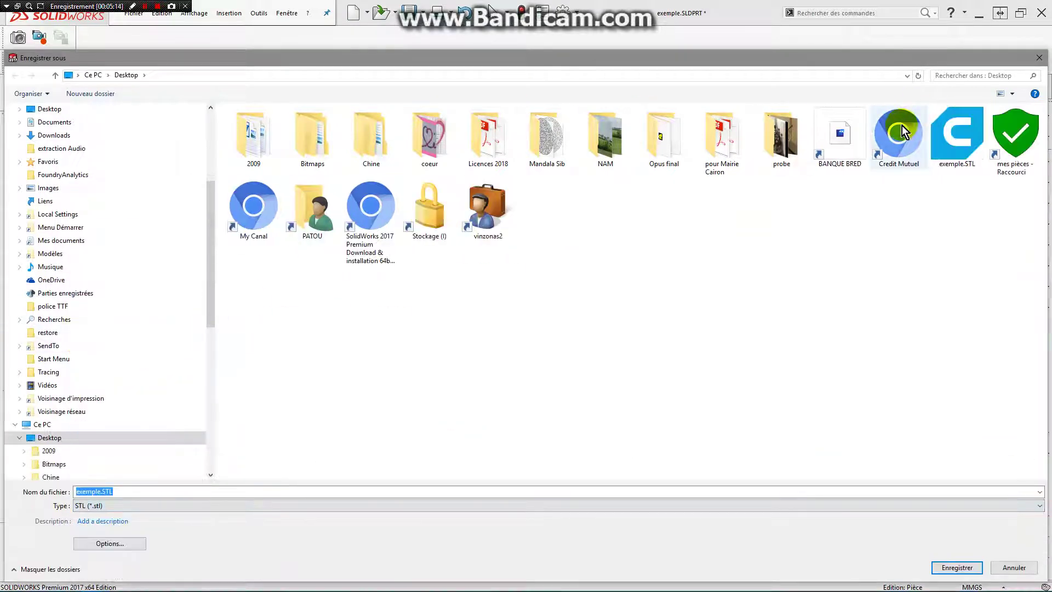
double_click(965, 172)
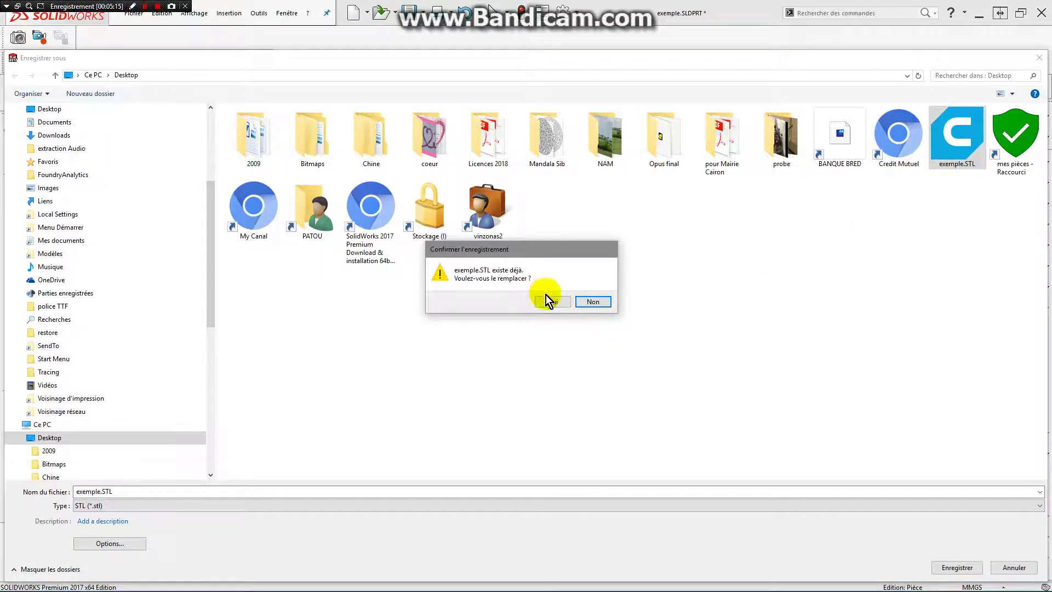
click(546, 300)
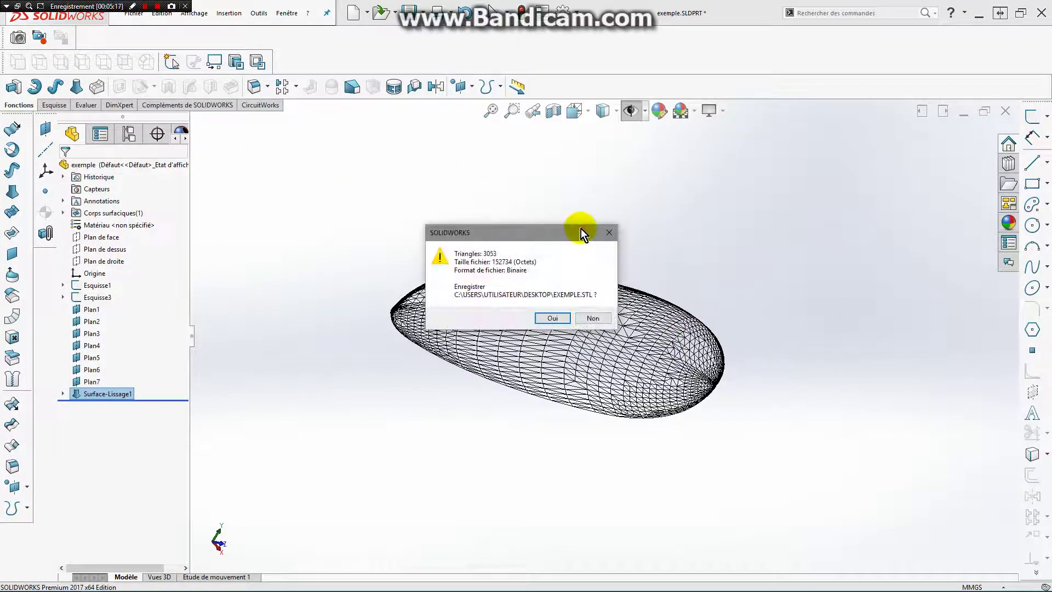
drag(580, 230, 383, 126)
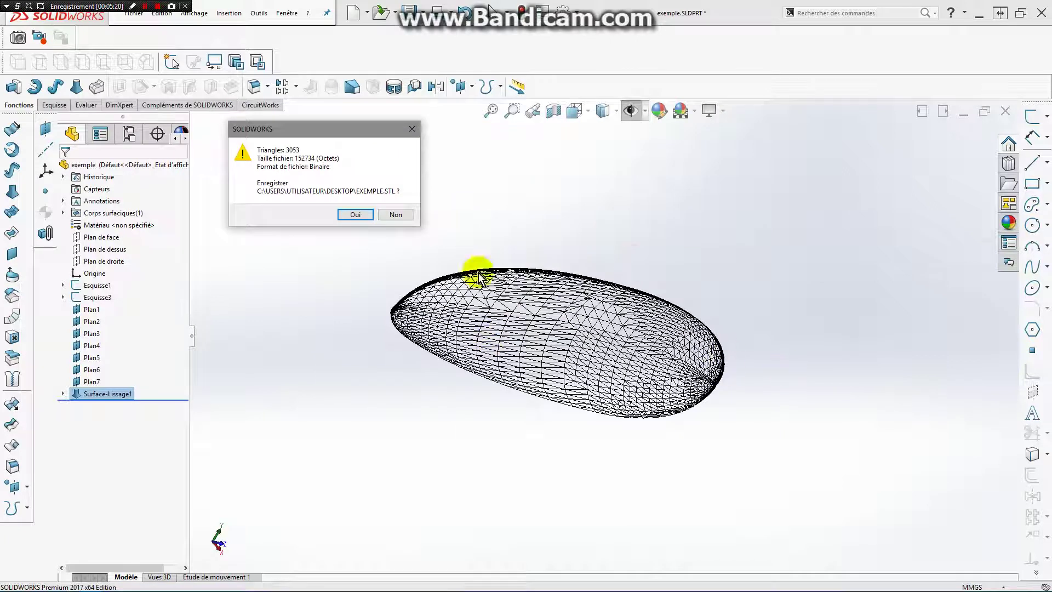
click(366, 218)
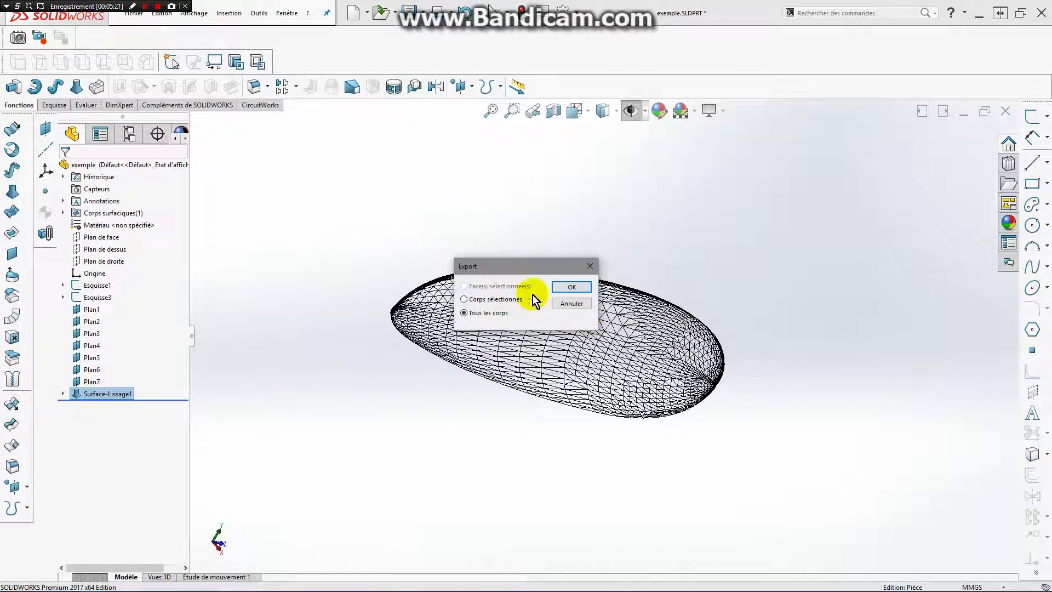
click(564, 288)
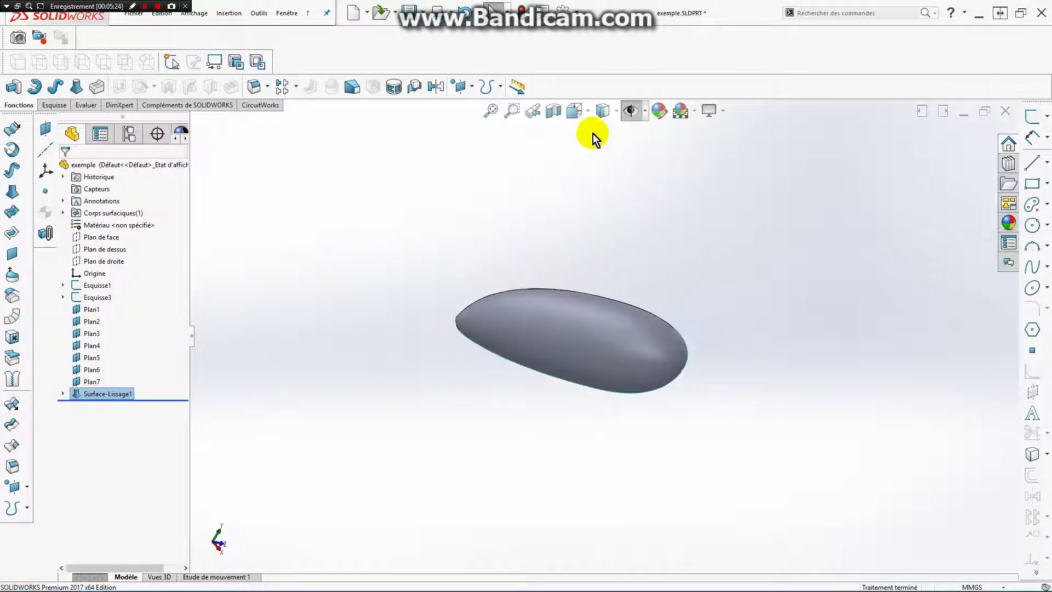
Switch to the Right view, then rotate the half-hull surface to an edge-on angle
click(586, 116)
click(617, 182)
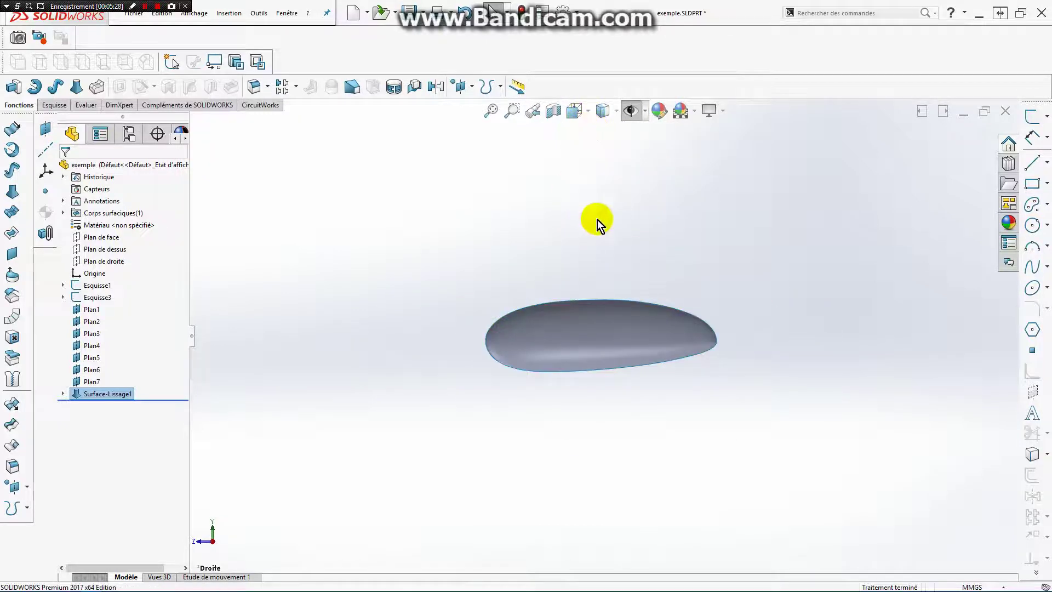
right_click(597, 222)
mouse_move(663, 240)
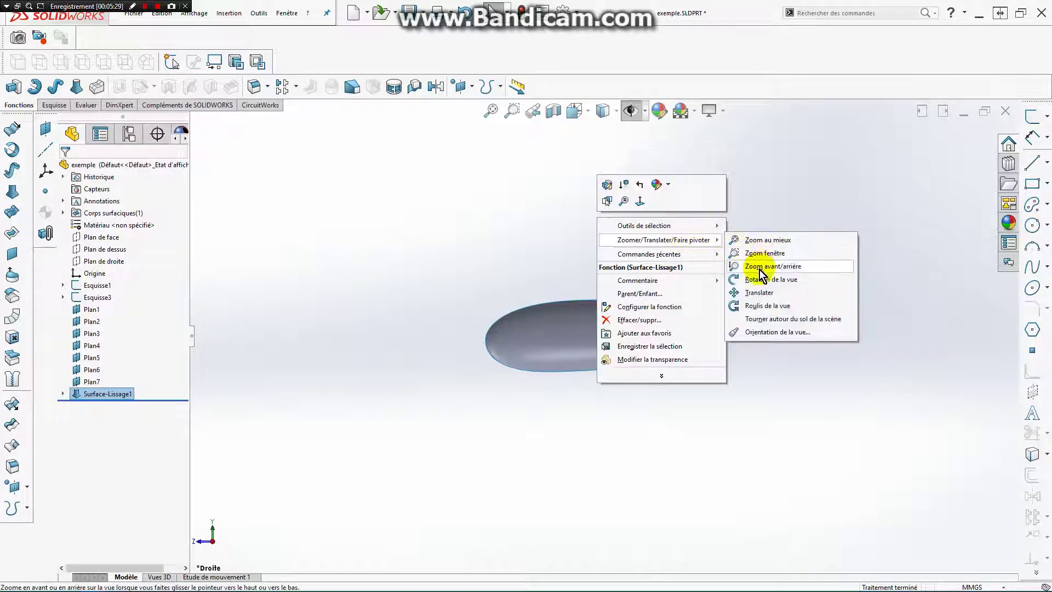
click(756, 278)
mouse_move(624, 258)
mouse_down()
mouse_move(732, 320)
mouse_move(637, 169)
mouse_up()
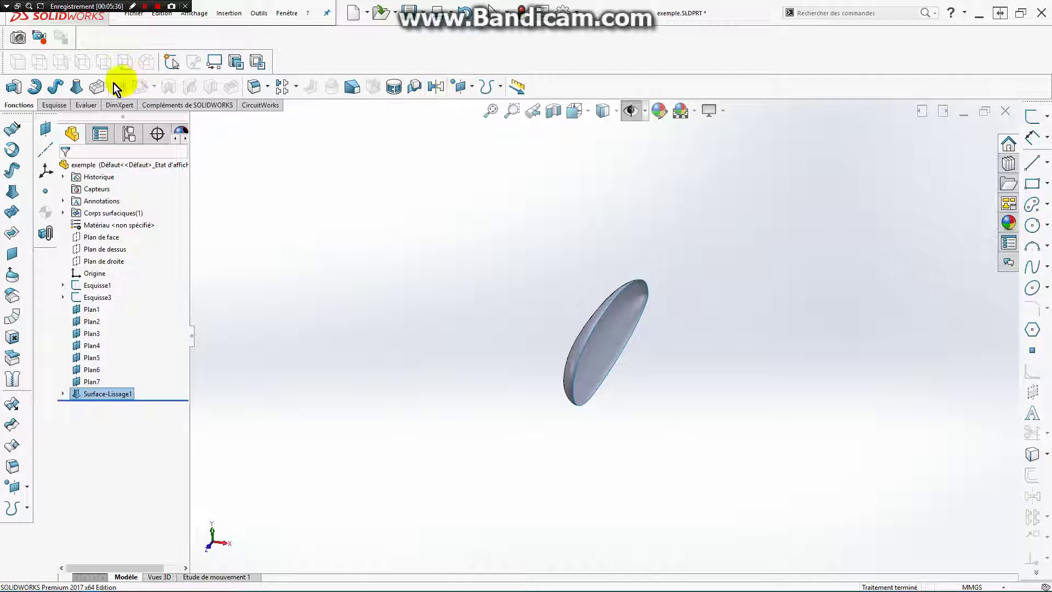
Mirror Surface-Lissage1 across Plan de droite into the full hull, then zoom toward the opening
click(434, 87)
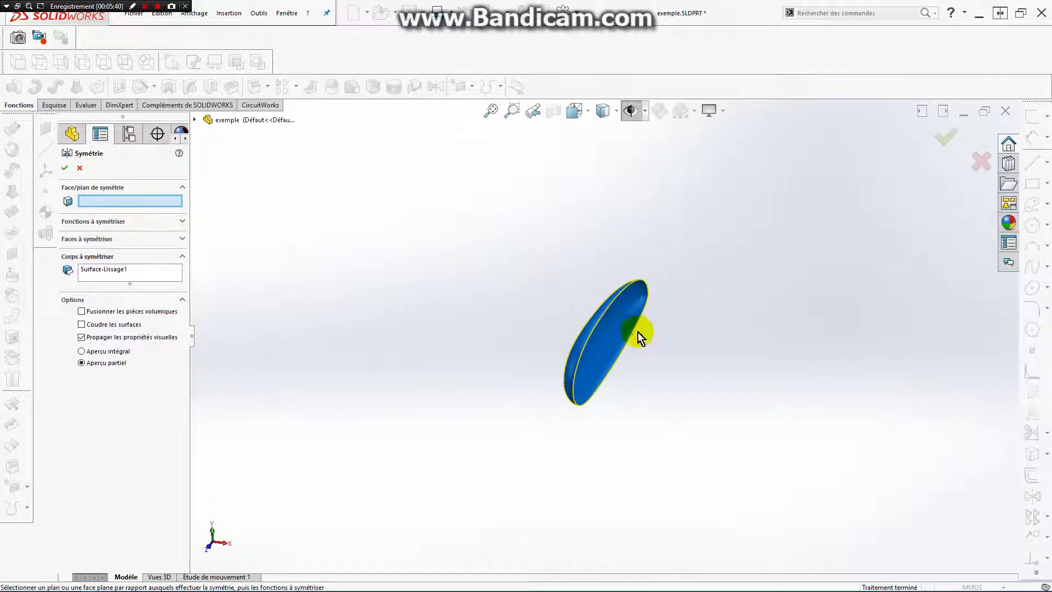
click(196, 119)
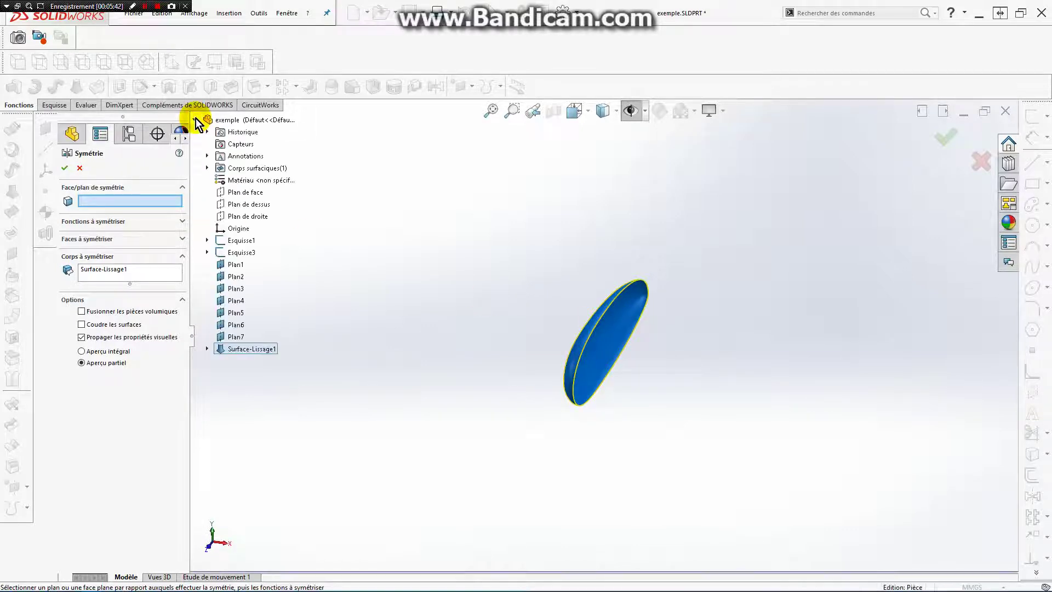
click(251, 217)
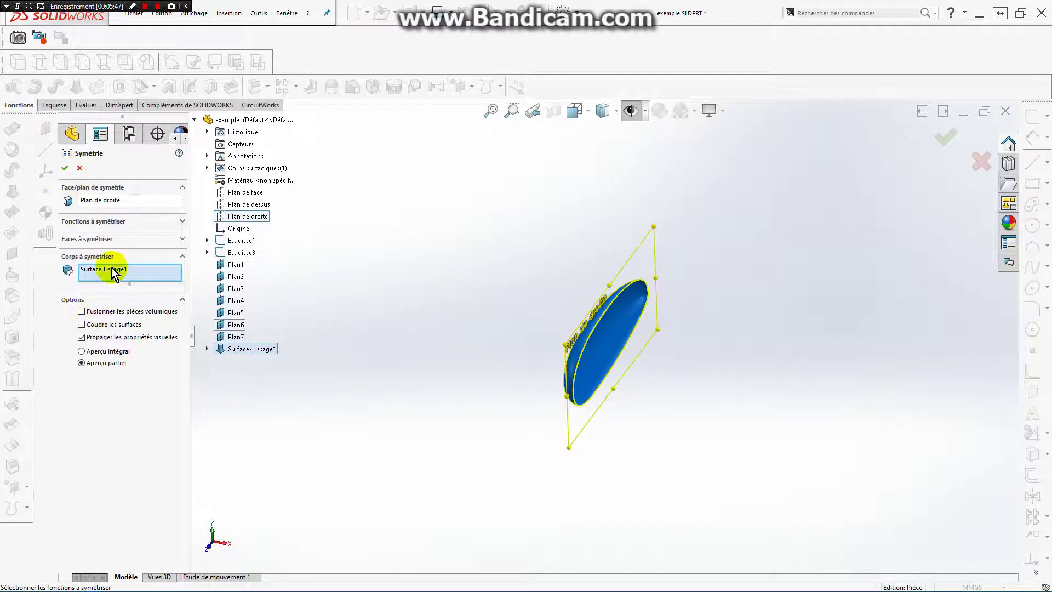
click(68, 168)
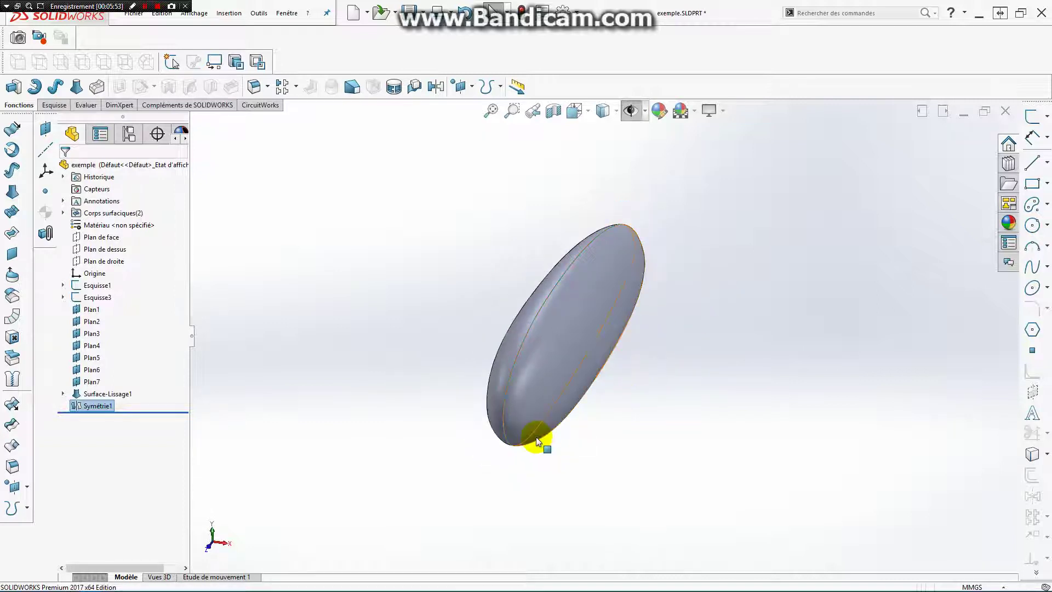
scroll(520, 404, down, 3)
scroll(518, 401, down, 3)
scroll(517, 401, down, 3)
scroll(564, 378, down, 3)
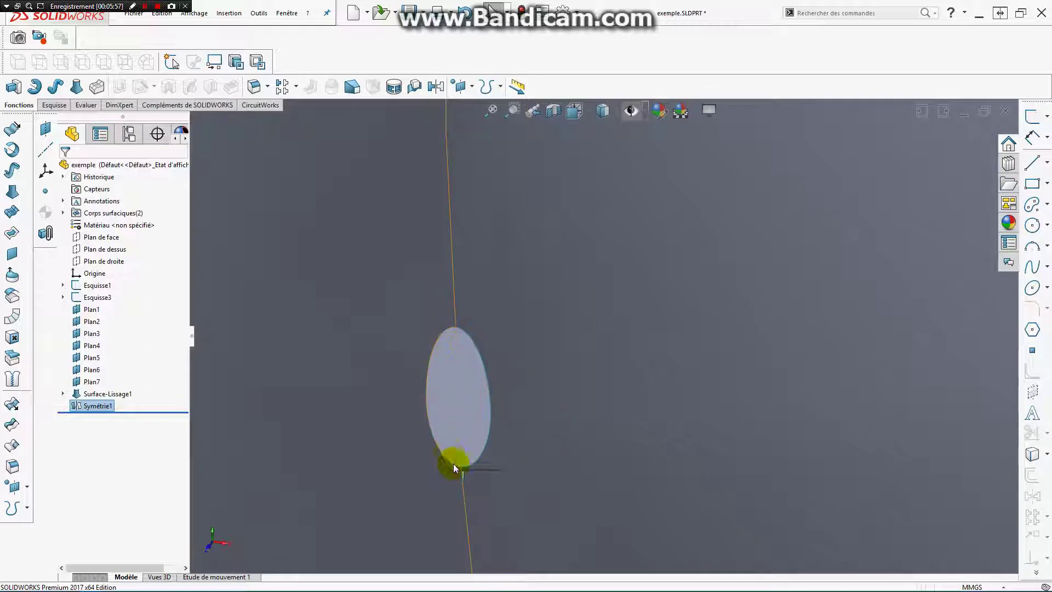
scroll(430, 394, up, 2)
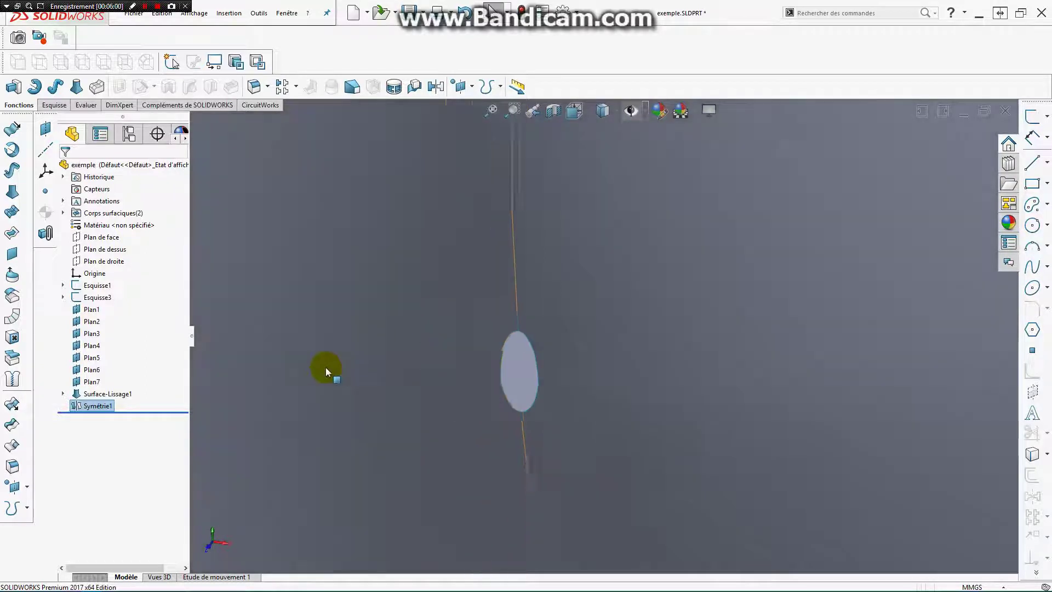
Cap the hull's elliptical opening with a fill surface bounded by its two edges
click(12, 235)
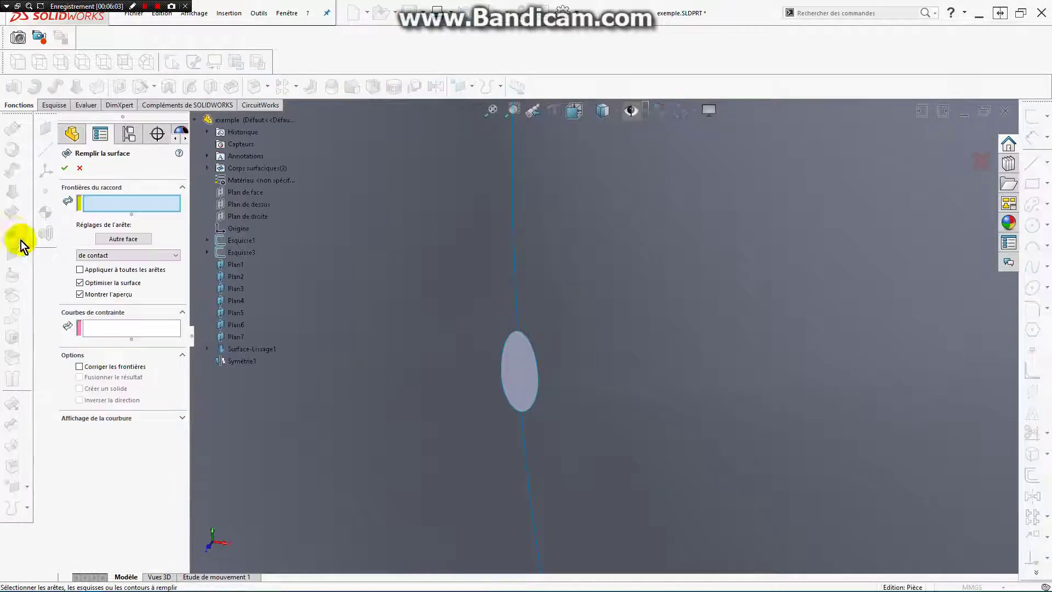
click(537, 360)
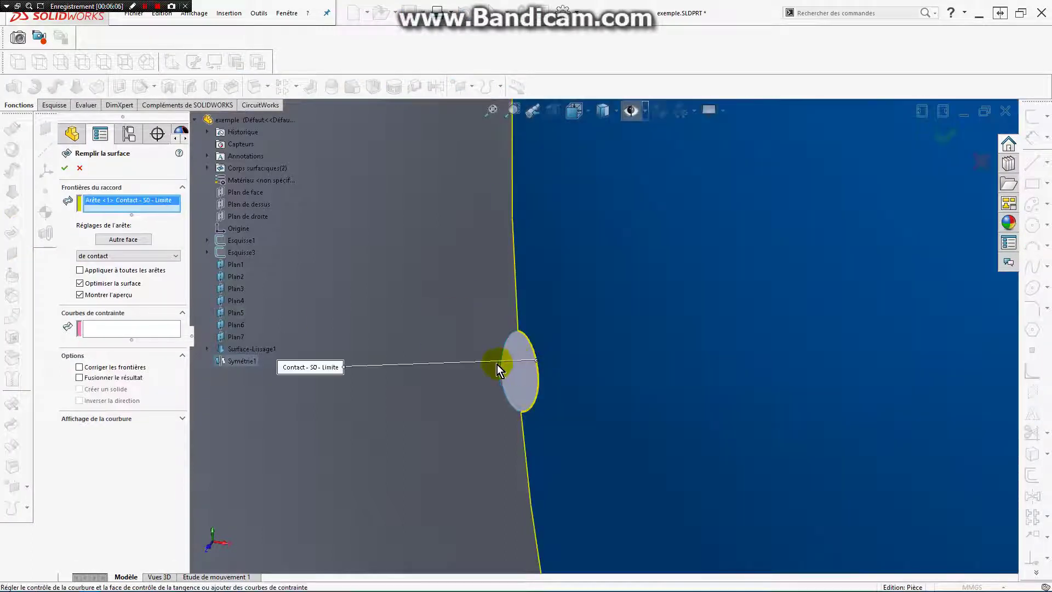
click(502, 362)
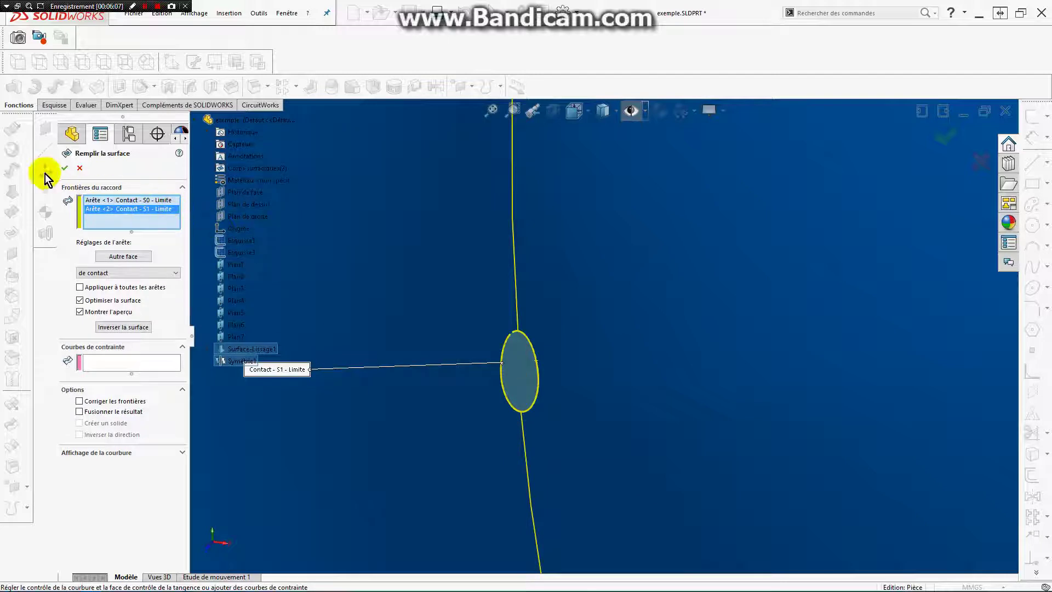
click(64, 169)
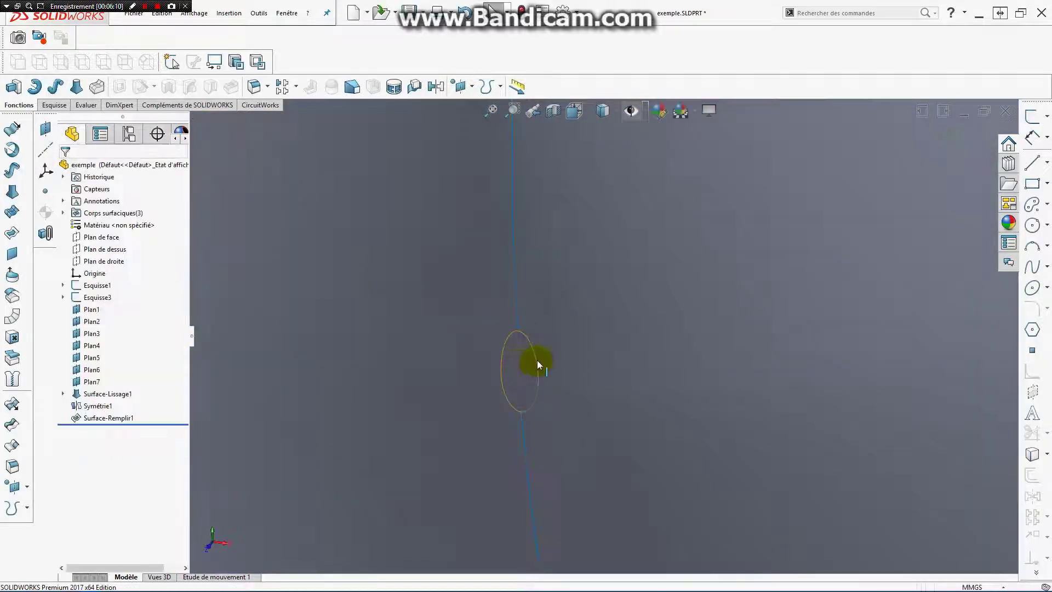
Orbit and zoom toward the hull's tip and start another fill surface there
mouse_move(537, 360)
middle_down()
mouse_move(560, 389)
mouse_move(589, 298)
mouse_move(669, 299)
mouse_move(711, 254)
mouse_move(706, 291)
mouse_move(615, 292)
mouse_move(629, 293)
middle_up()
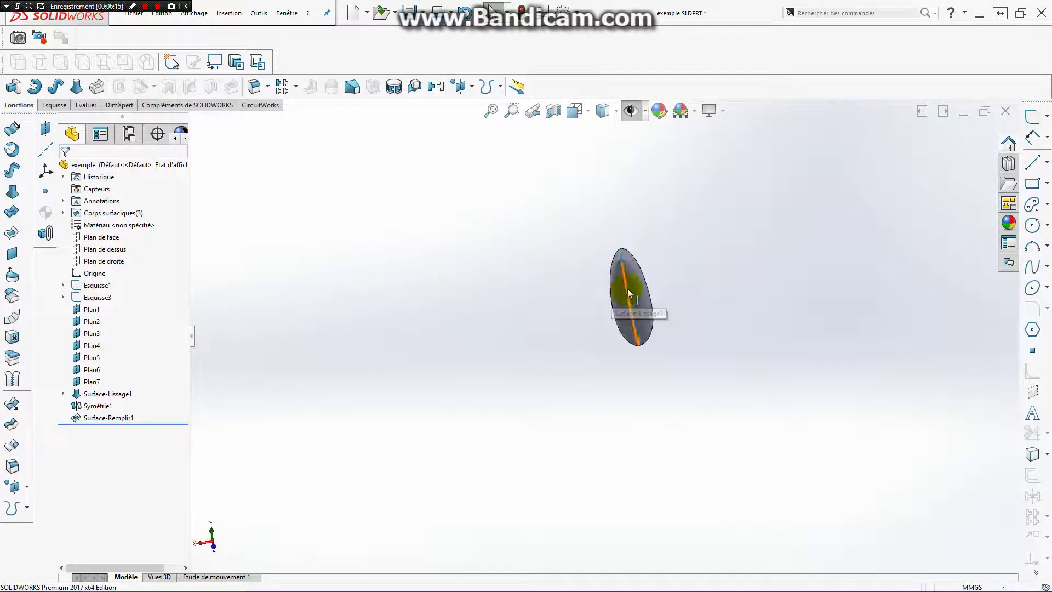
scroll(573, 340, down, 2)
scroll(556, 335, down, 2)
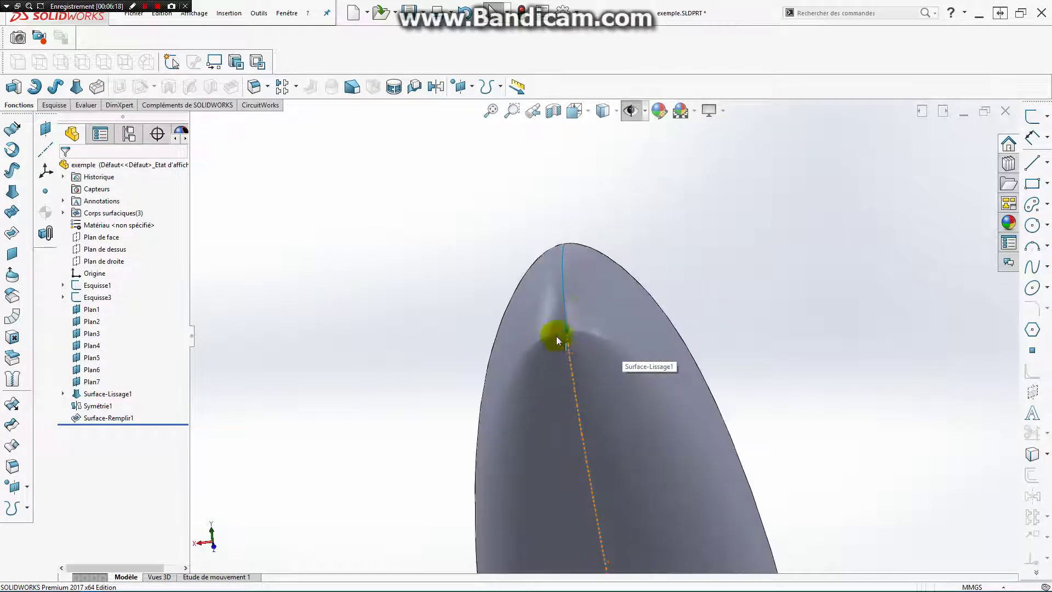
scroll(591, 342, down, 3)
scroll(599, 307, down, 3)
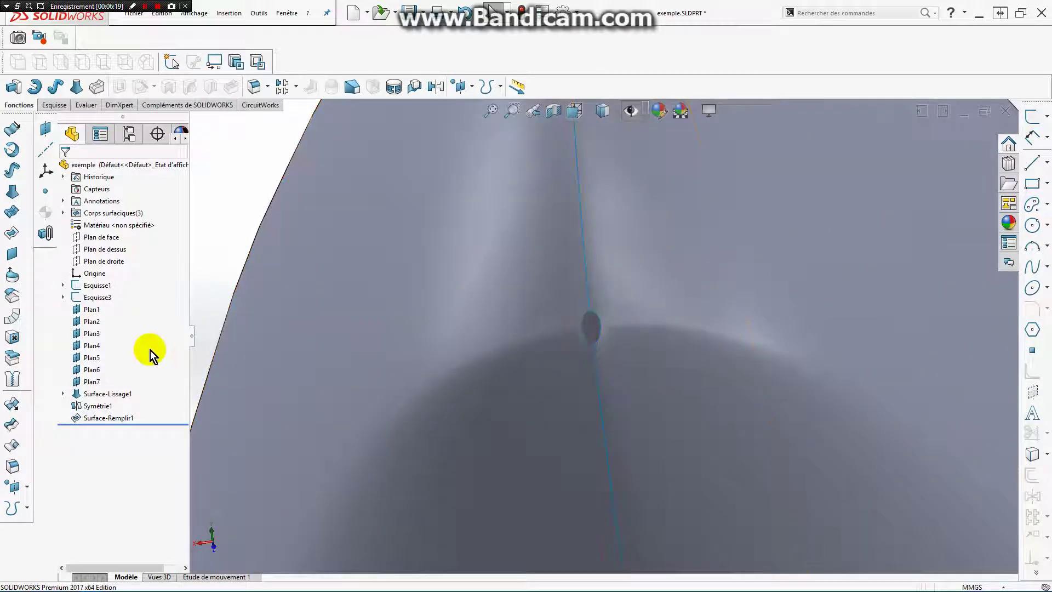
click(13, 251)
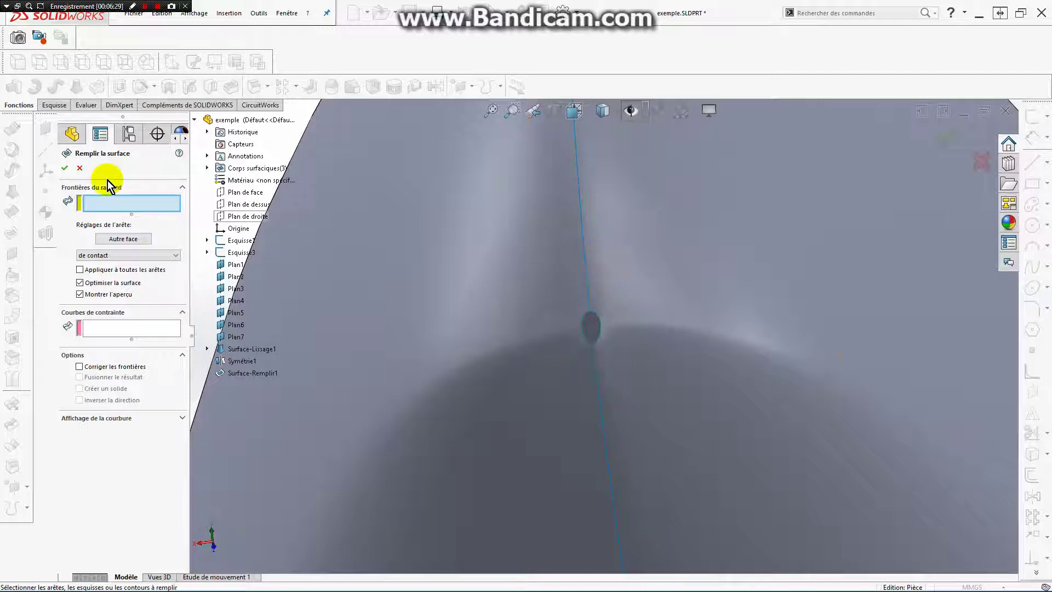
Close the small tip hole with a second fill surface, Surface-Remplir2, bounded by its edge
click(80, 169)
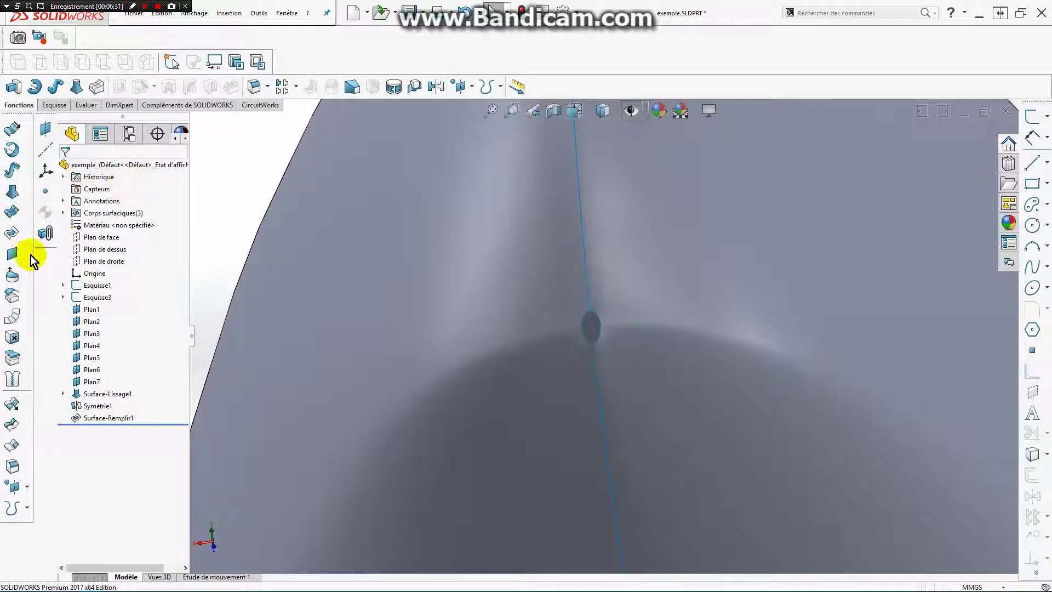
click(12, 233)
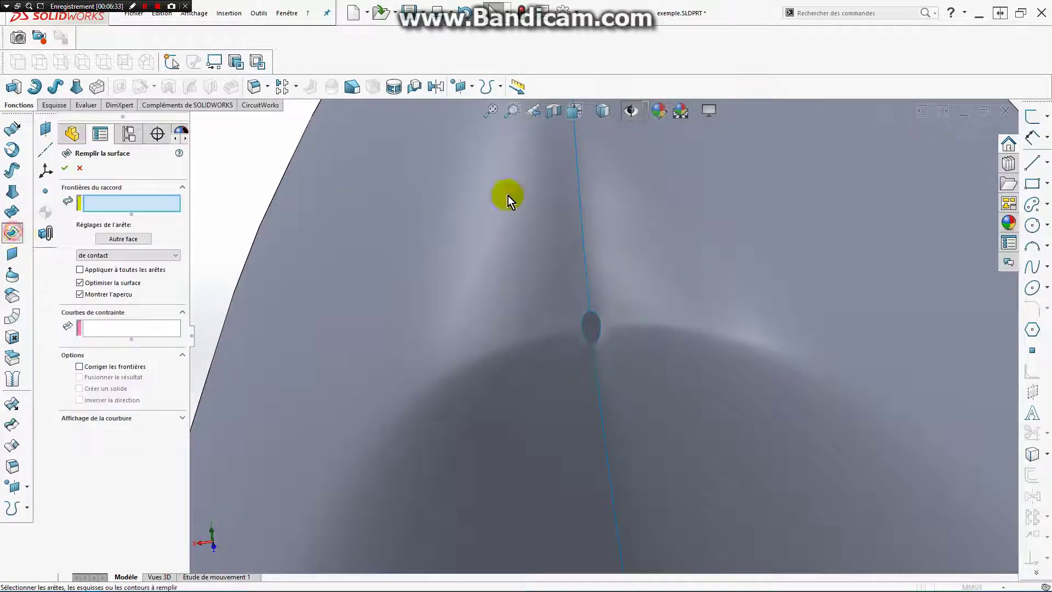
click(597, 318)
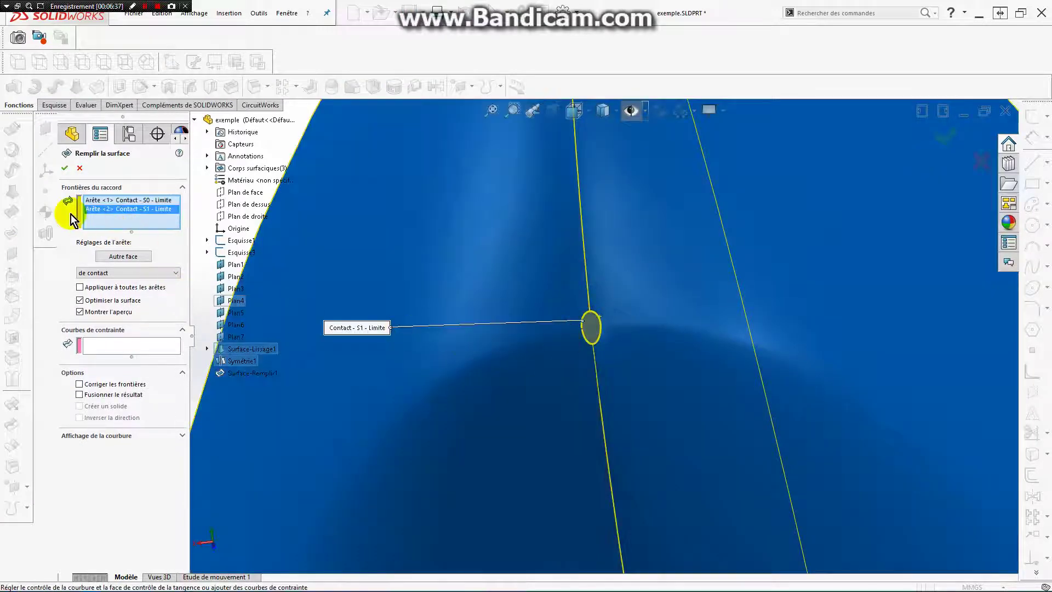
click(65, 168)
Orbit and zoom around the hull to inspect both filled ends
scroll(548, 302, up, 3)
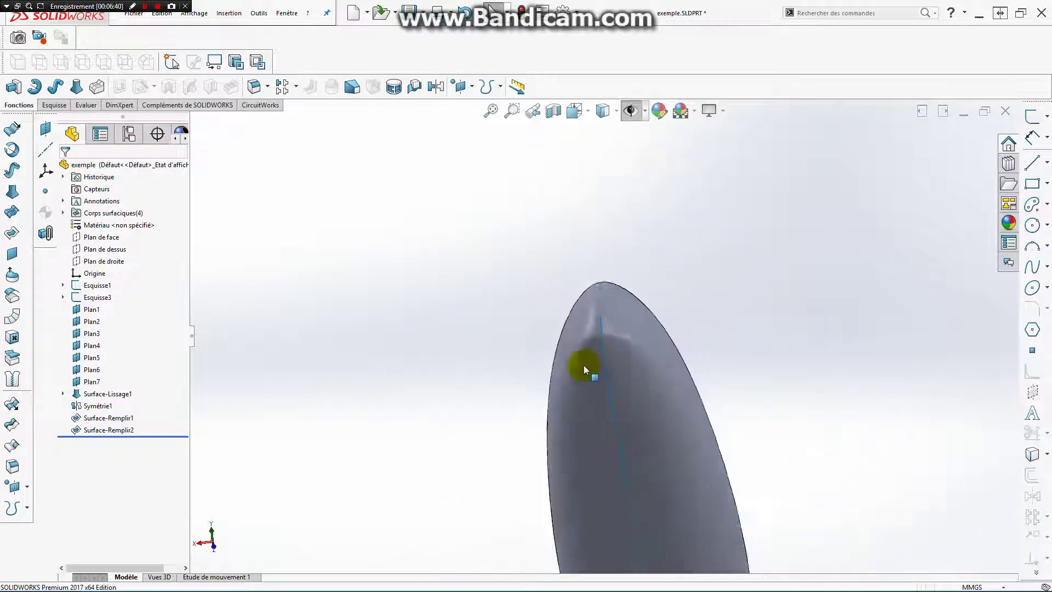
scroll(583, 365, up, 2)
mouse_move(617, 363)
middle_down()
mouse_move(685, 341)
mouse_move(699, 429)
mouse_move(657, 399)
mouse_move(672, 406)
middle_up()
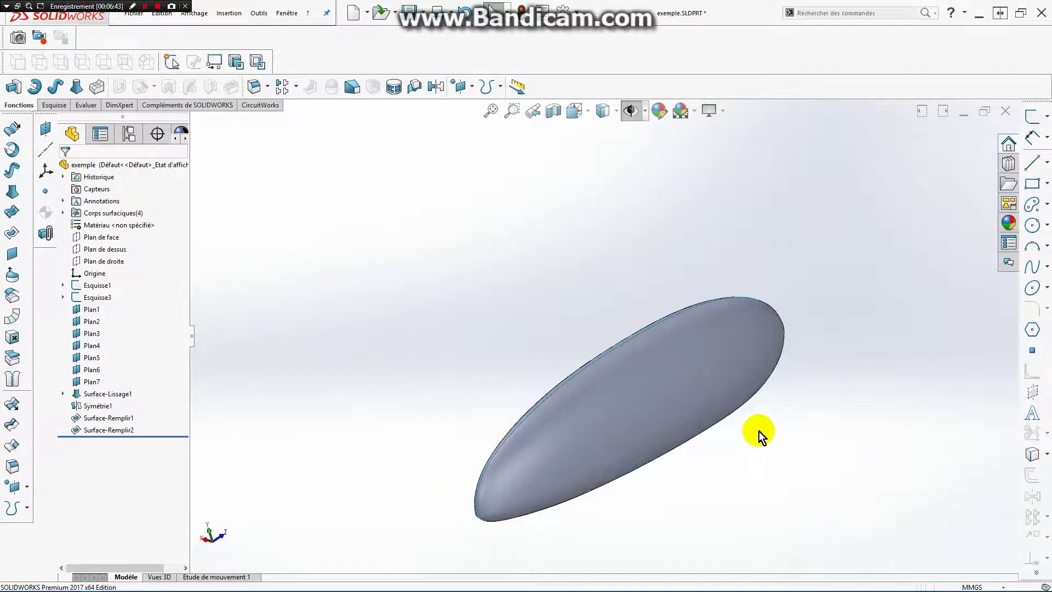
mouse_move(758, 435)
middle_down()
mouse_move(616, 389)
mouse_move(687, 403)
mouse_move(636, 399)
mouse_move(689, 413)
mouse_move(676, 429)
middle_up()
mouse_move(409, 451)
middle_down()
mouse_move(507, 458)
mouse_move(848, 438)
mouse_move(624, 451)
mouse_move(692, 353)
mouse_move(660, 307)
mouse_move(678, 330)
mouse_move(692, 406)
middle_up()
scroll(725, 404, down, 4)
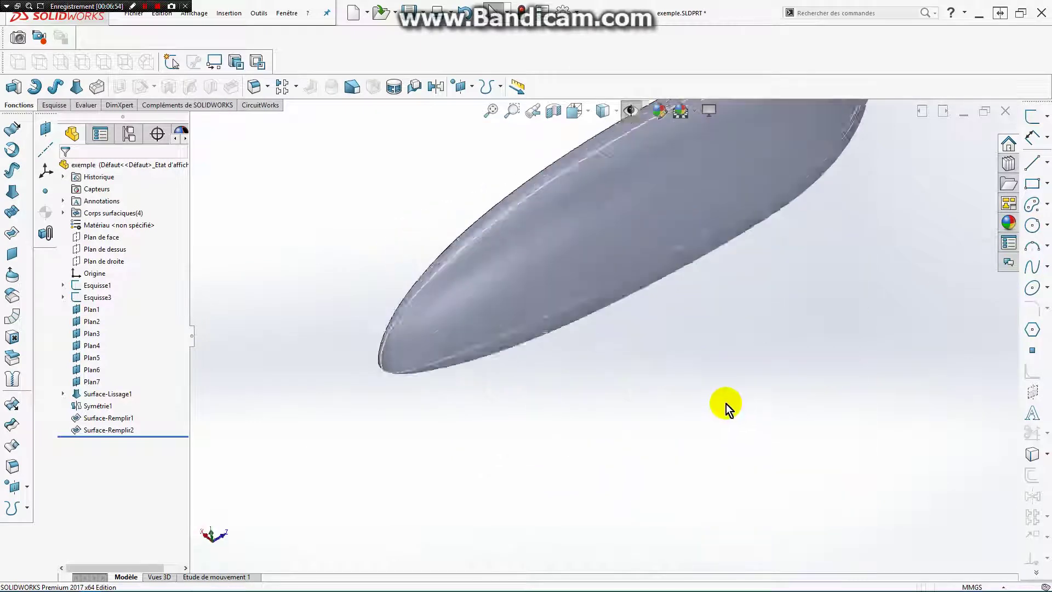
scroll(687, 202, up, 3)
scroll(687, 202, up, 3)
mouse_move(689, 199)
middle_down()
mouse_move(697, 251)
mouse_move(596, 339)
mouse_move(537, 301)
mouse_move(514, 317)
middle_up()
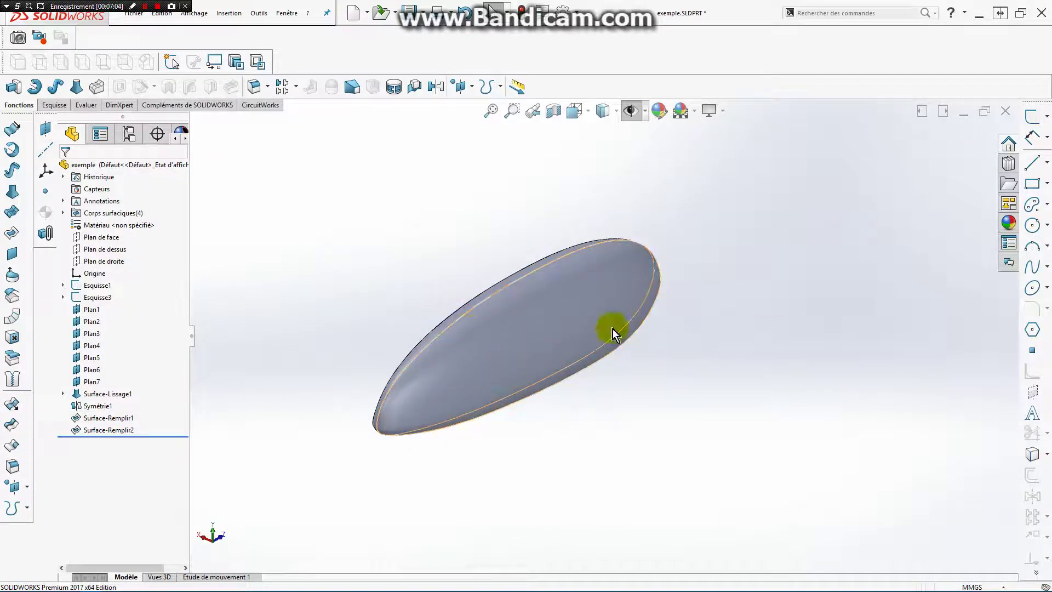
Knit Surface-Lissage1, Symétrie1 and Surface-Remplir2 together with Créer un solide checked
click(13, 379)
click(560, 305)
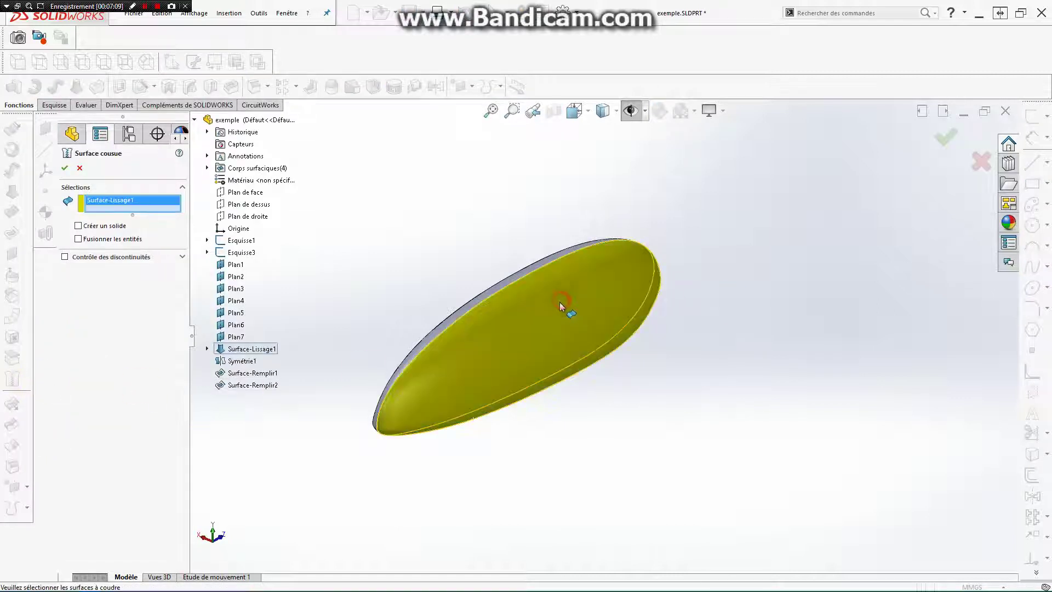
click(486, 298)
scroll(413, 429, down, 2)
scroll(385, 409, down, 3)
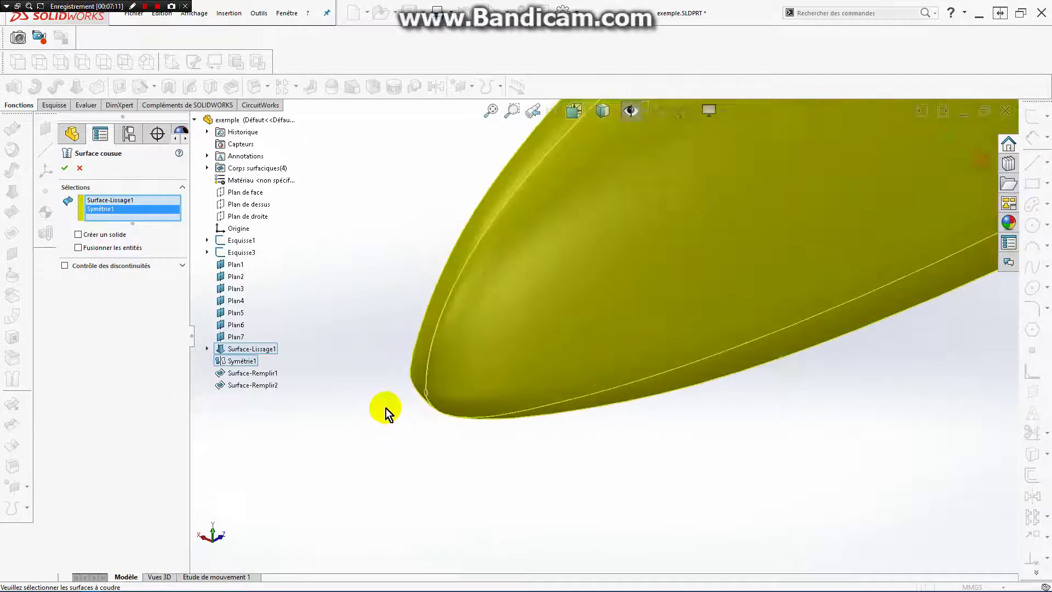
scroll(493, 383, down, 2)
scroll(493, 381, down, 2)
click(484, 376)
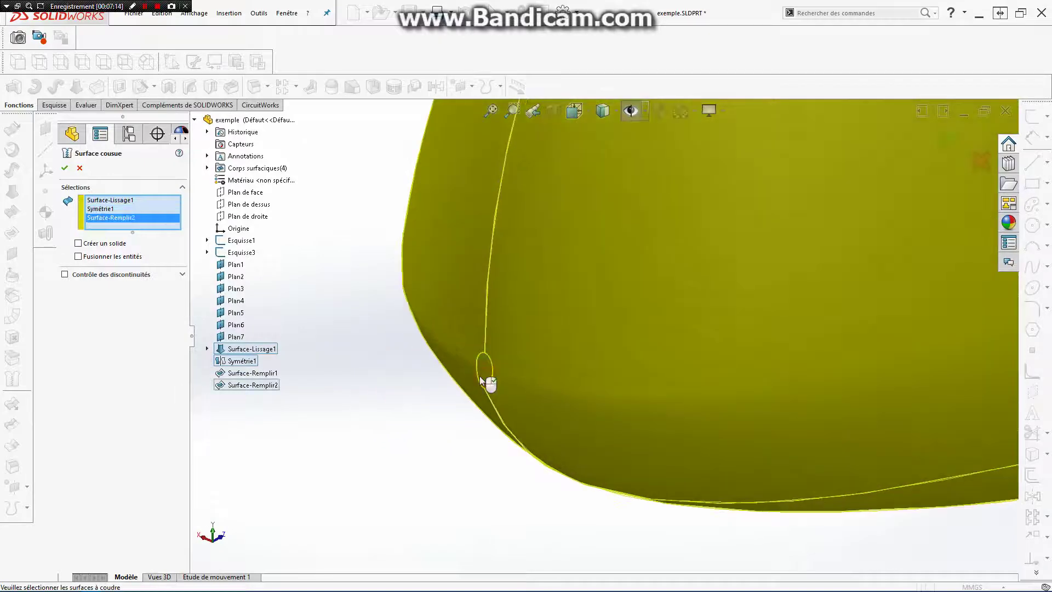
click(78, 244)
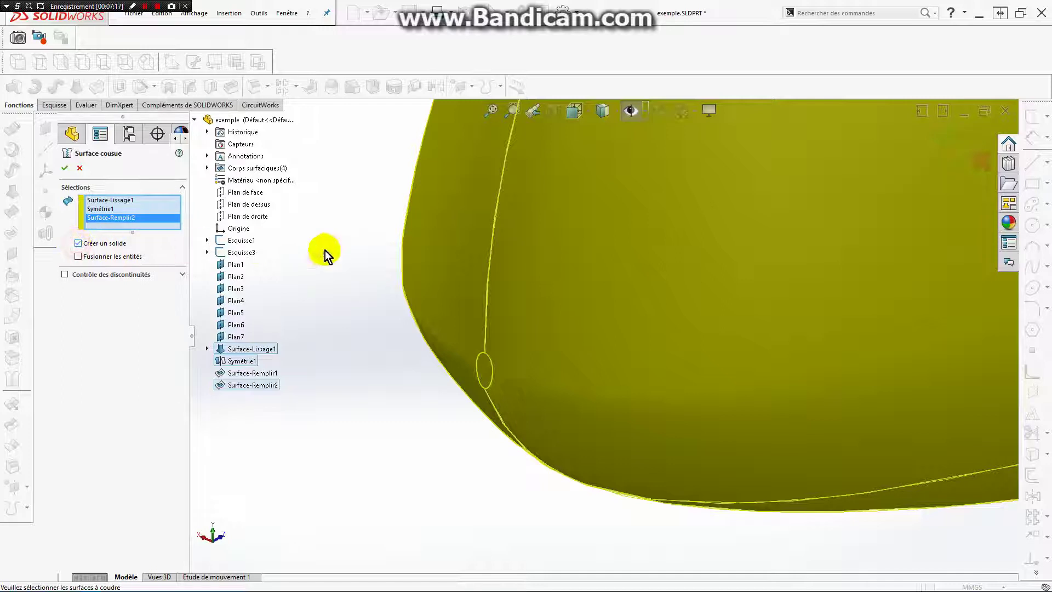
Reorient the view, add the Surface-Remplir1 cap to the knit, and confirm Surface-Cousue1
scroll(548, 268, up, 3)
scroll(712, 307, up, 2)
scroll(794, 301, up, 2)
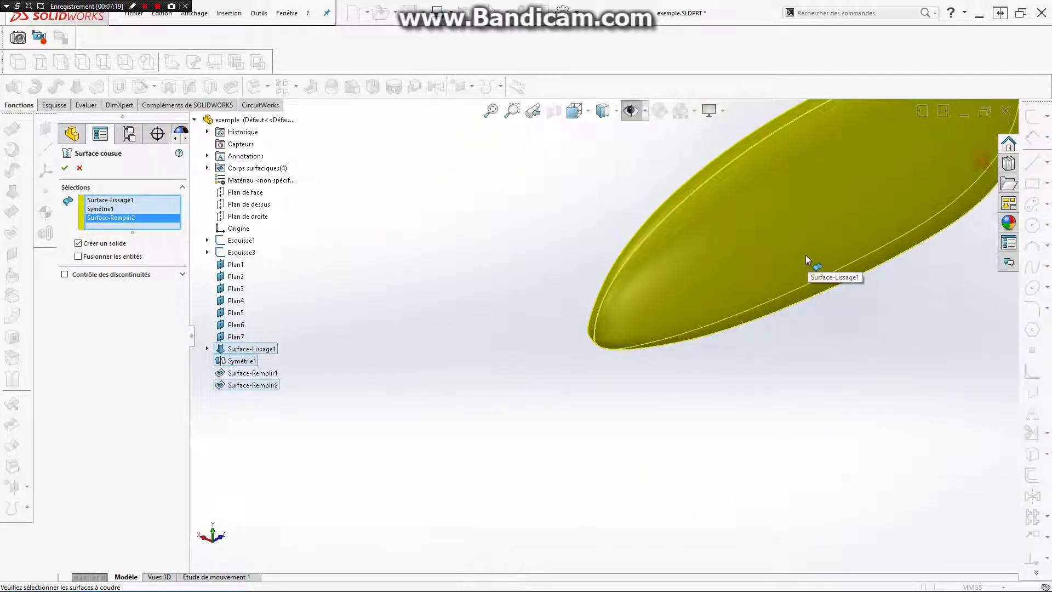
scroll(804, 253, up, 2)
scroll(805, 260, up, 3)
drag(805, 265, 777, 235)
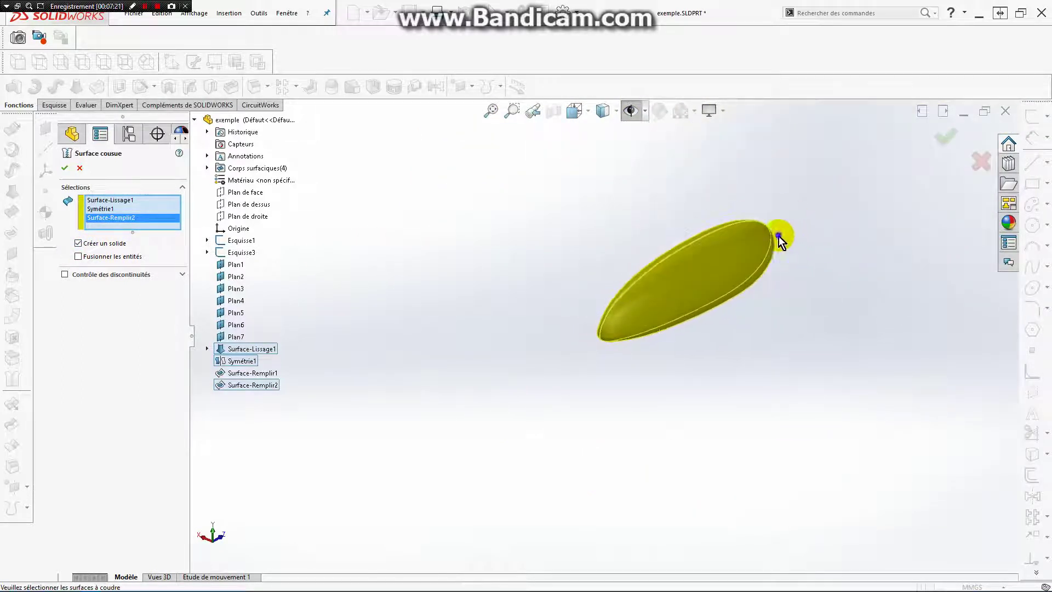
right_click(778, 236)
mouse_move(793, 218)
middle_down()
mouse_move(670, 283)
mouse_move(630, 232)
mouse_move(601, 252)
mouse_move(604, 330)
mouse_move(577, 323)
middle_up()
scroll(577, 323, down, 2)
scroll(629, 323, down, 3)
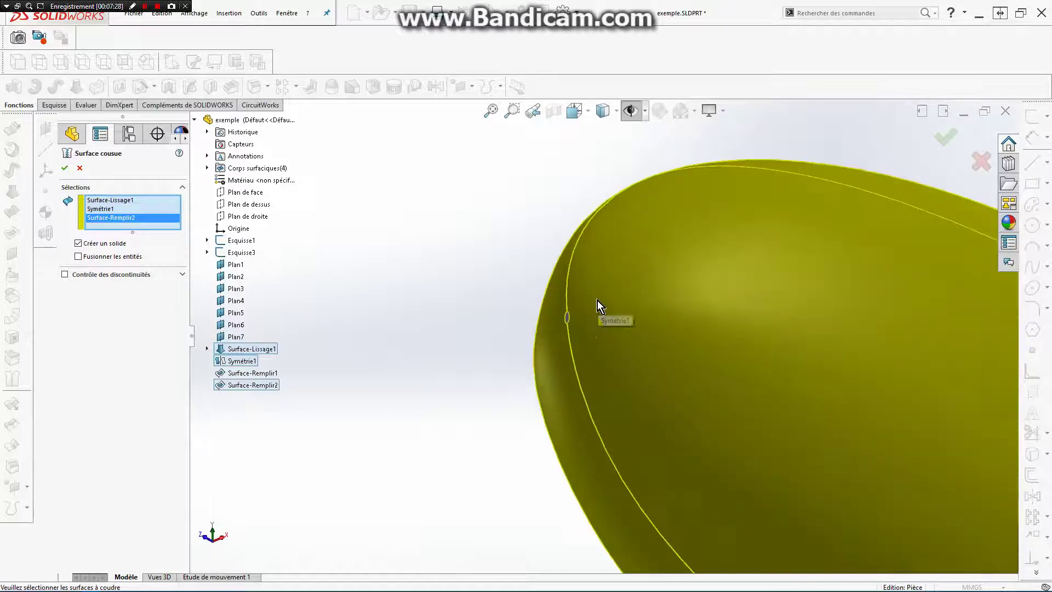
scroll(597, 300, down, 3)
click(523, 329)
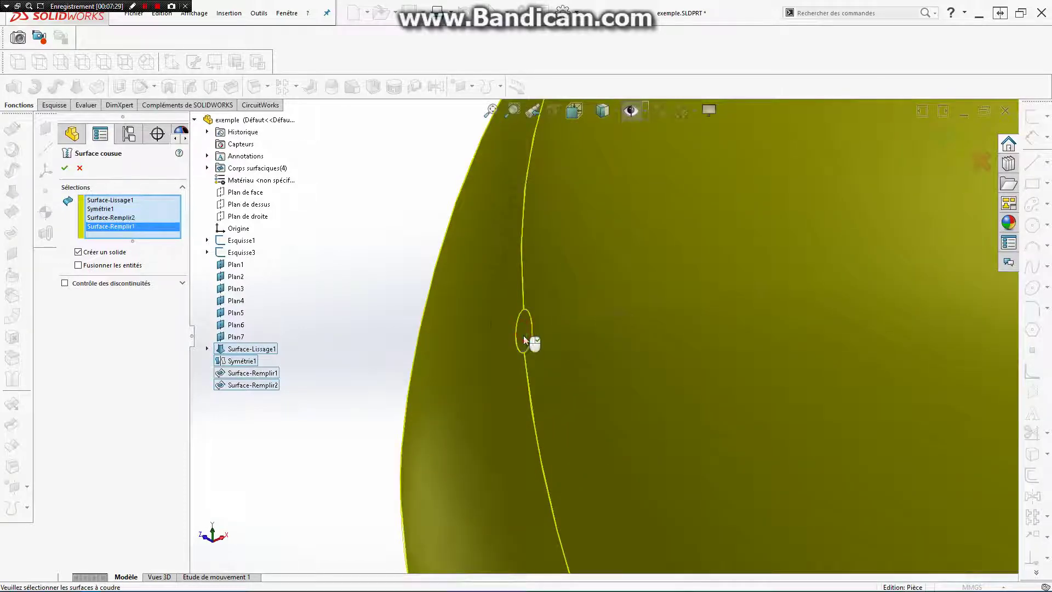
click(62, 168)
Orbit the solid hull, then view it from the Droite and Dessous orientations
scroll(603, 329, up, 3)
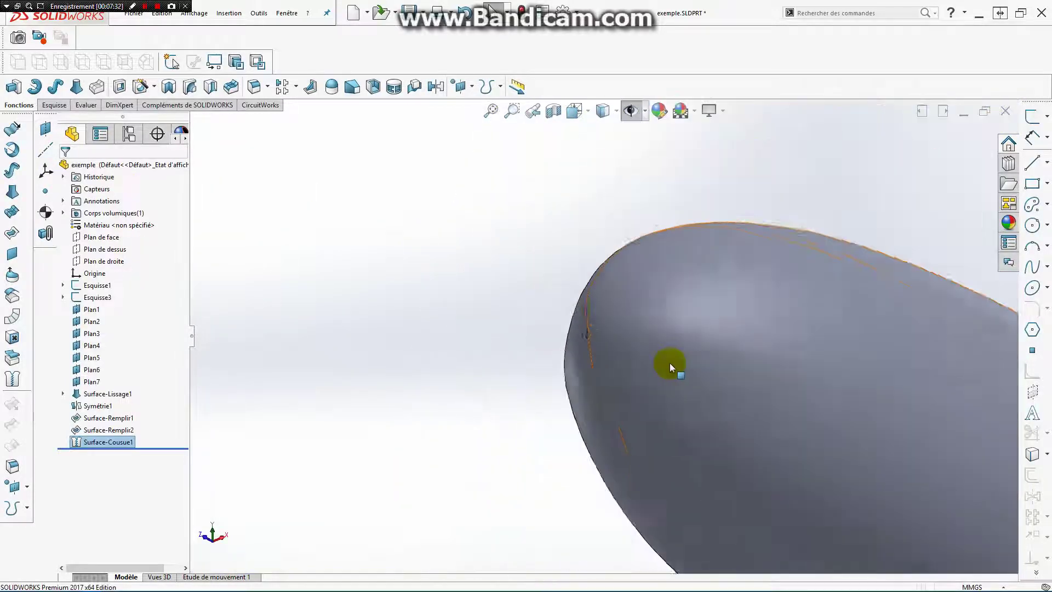
scroll(712, 378, up, 2)
mouse_move(757, 391)
middle_down()
mouse_move(767, 399)
mouse_move(751, 406)
mouse_move(798, 404)
mouse_move(717, 353)
mouse_move(724, 215)
middle_up()
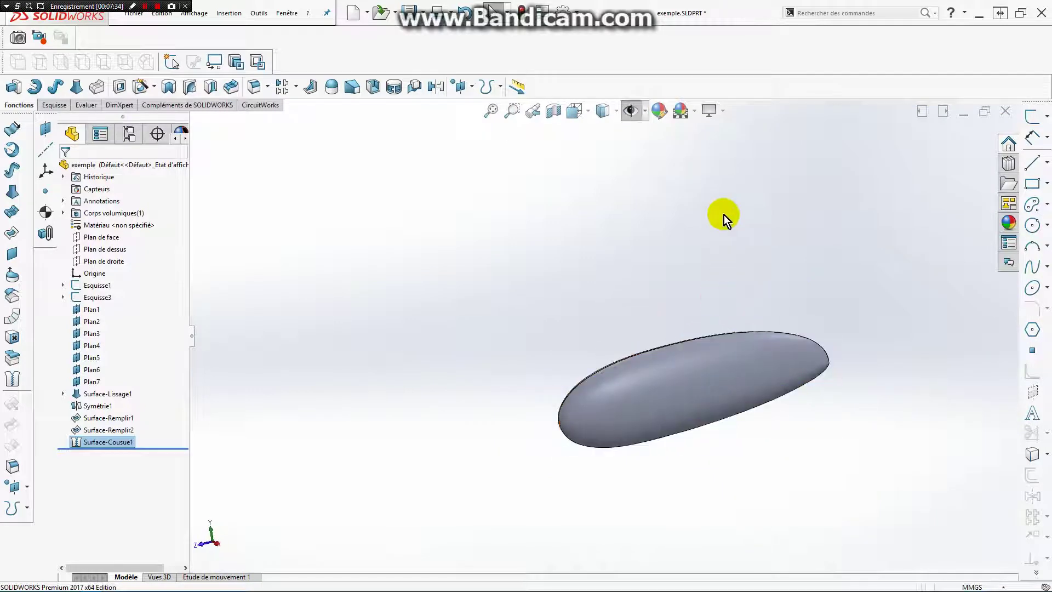
click(589, 109)
click(624, 178)
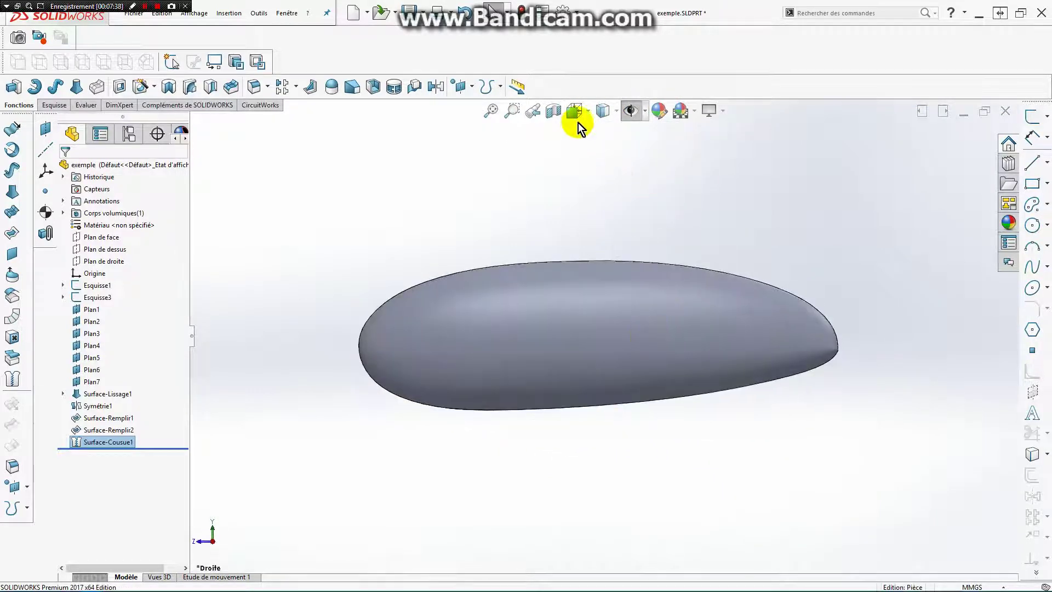
click(576, 115)
click(600, 200)
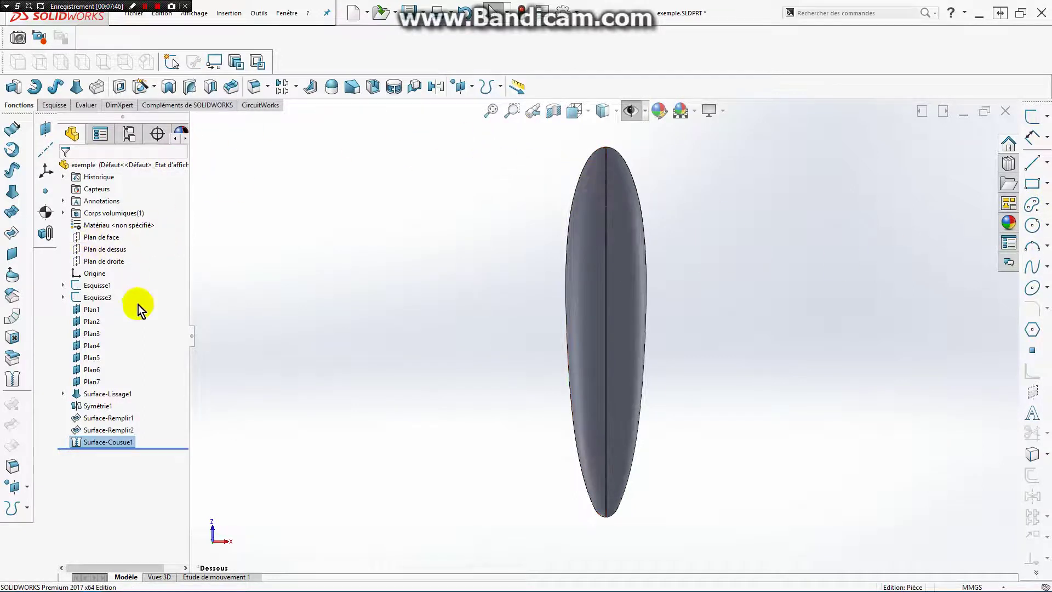
Draw a Rainure droite slot along the centreline on Plan de dessus, then start Enlèv. mat.-Extru
click(112, 249)
click(134, 233)
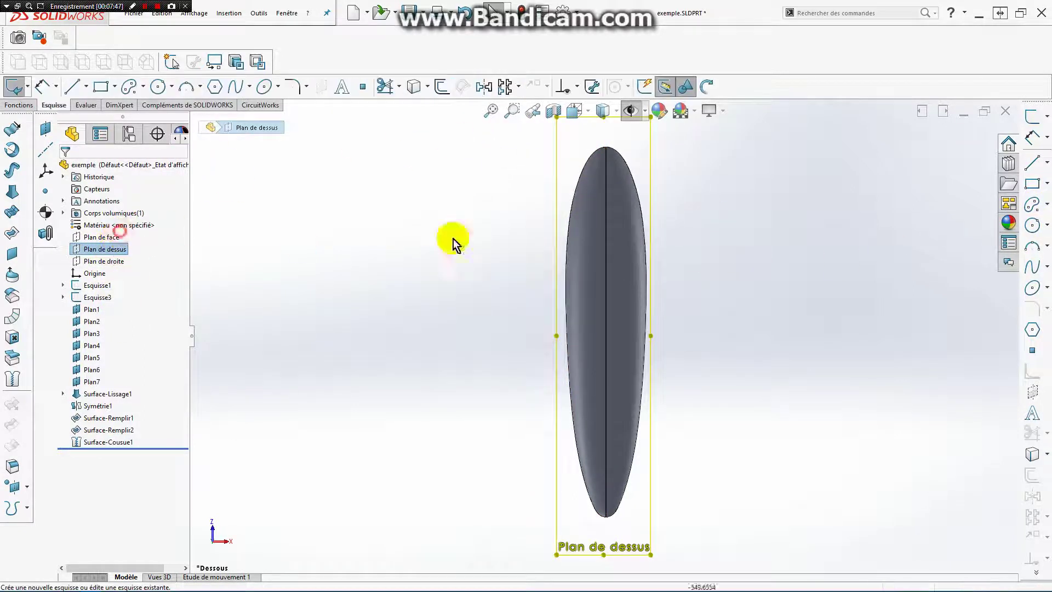
click(1047, 207)
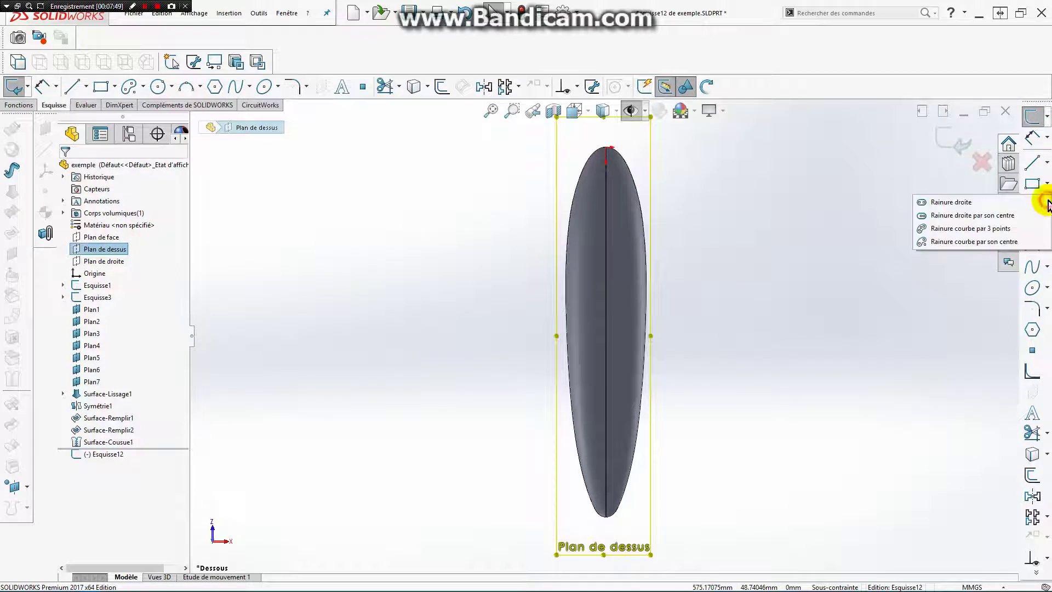
click(930, 202)
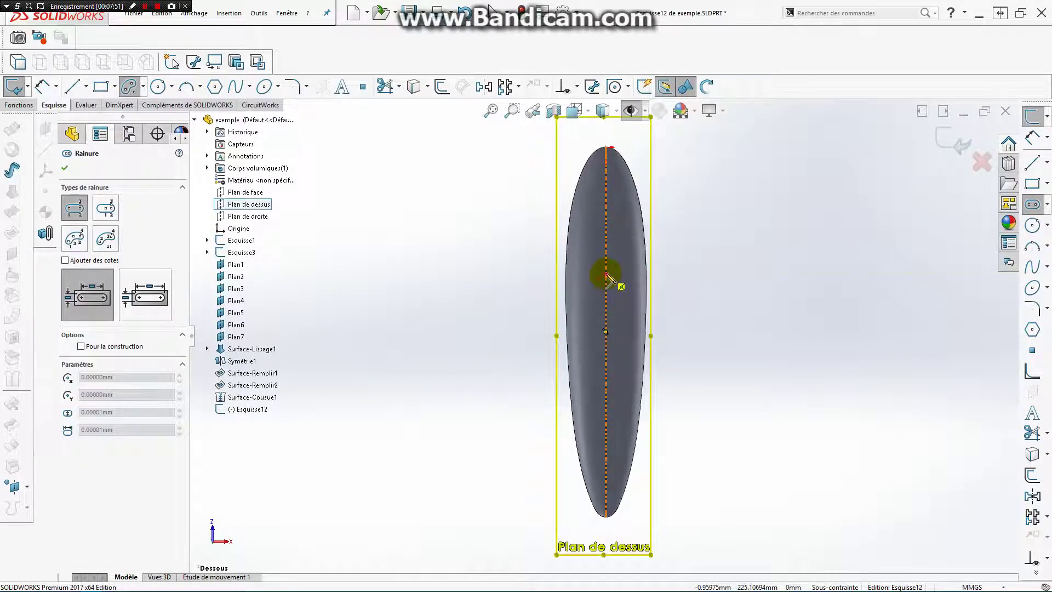
click(606, 274)
click(606, 347)
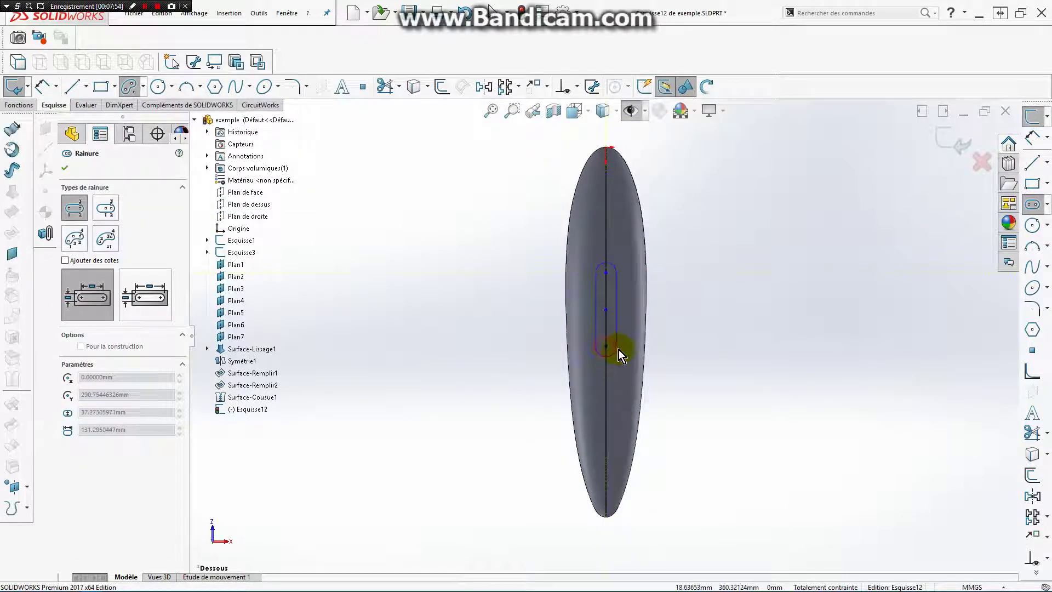
click(632, 350)
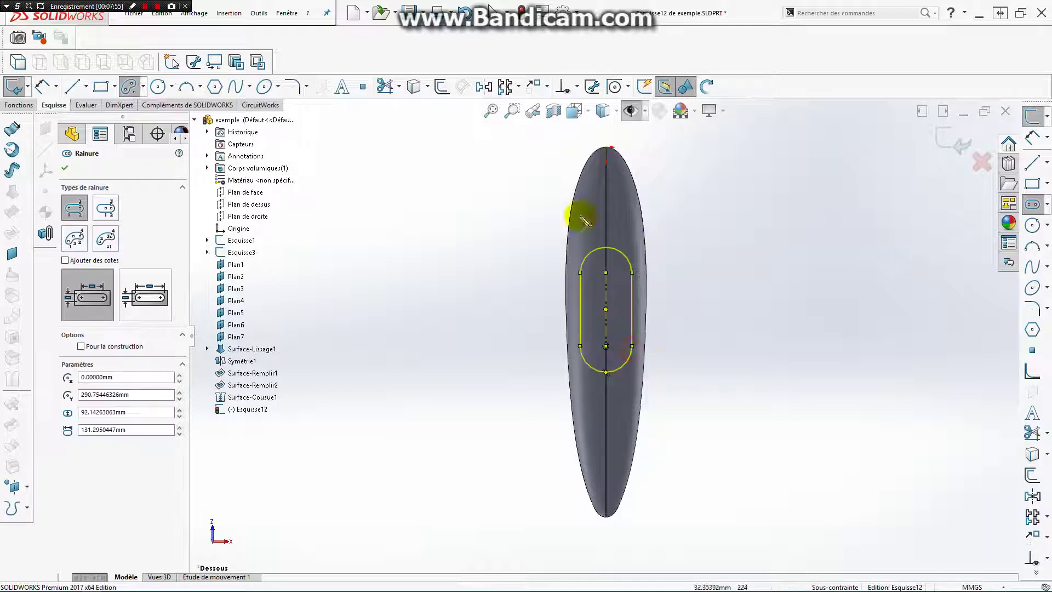
click(19, 105)
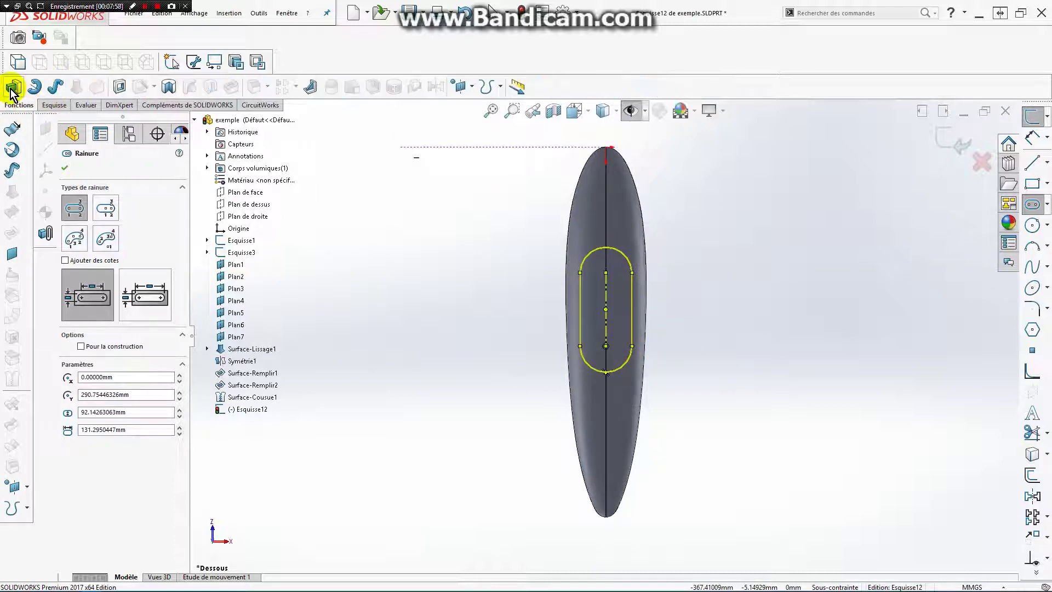
click(120, 86)
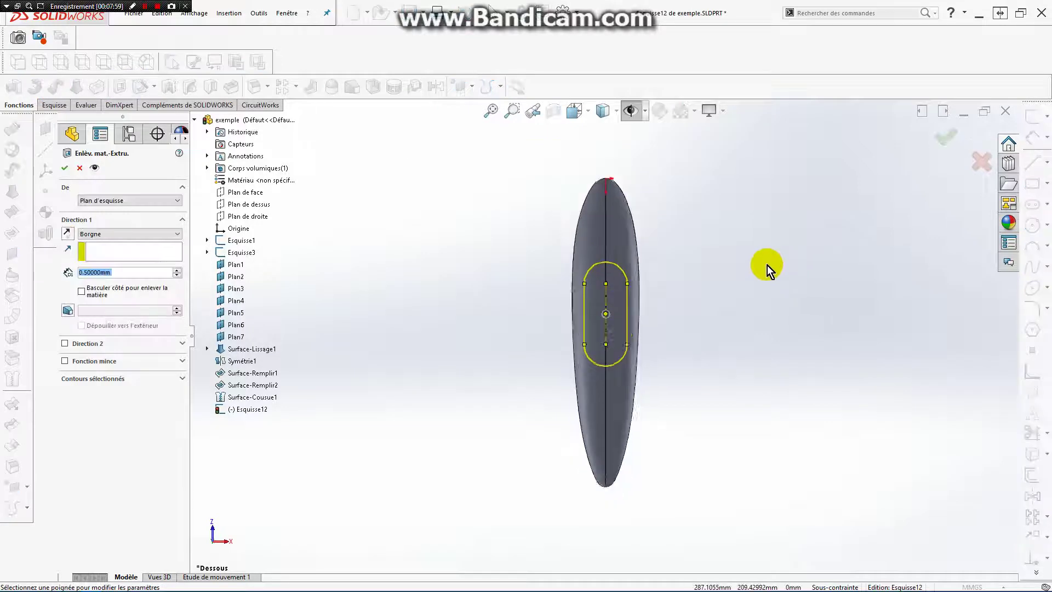
Turn on free view rotation and tilt the hull to see the slot obliquely
right_click(698, 284)
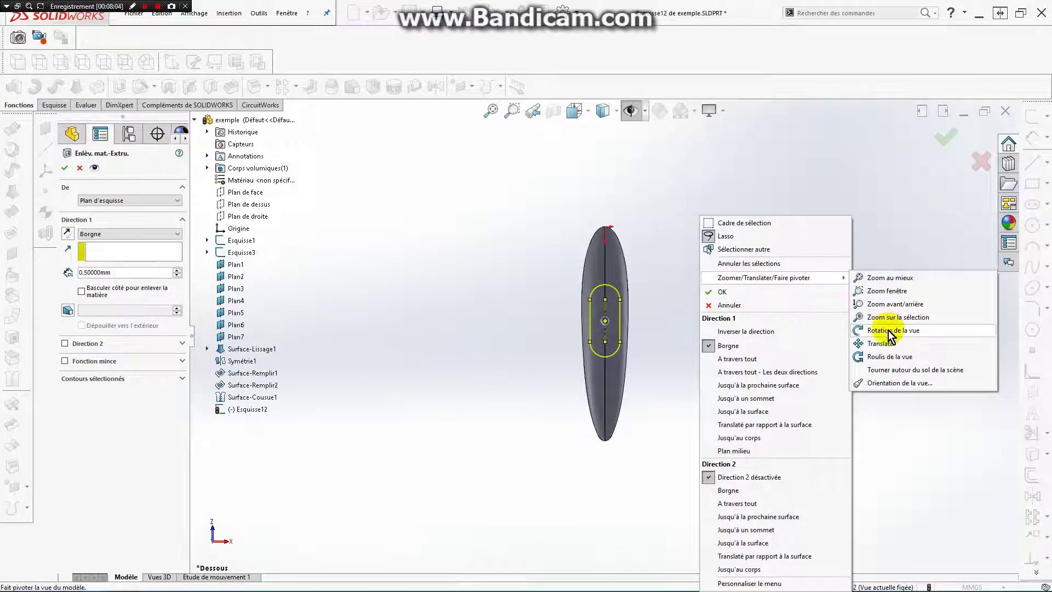
click(887, 331)
mouse_move(686, 346)
mouse_down()
mouse_move(577, 352)
mouse_move(519, 265)
mouse_move(610, 324)
mouse_move(523, 326)
mouse_move(655, 343)
mouse_move(641, 285)
mouse_move(648, 225)
mouse_up()
right_click(648, 224)
click(697, 224)
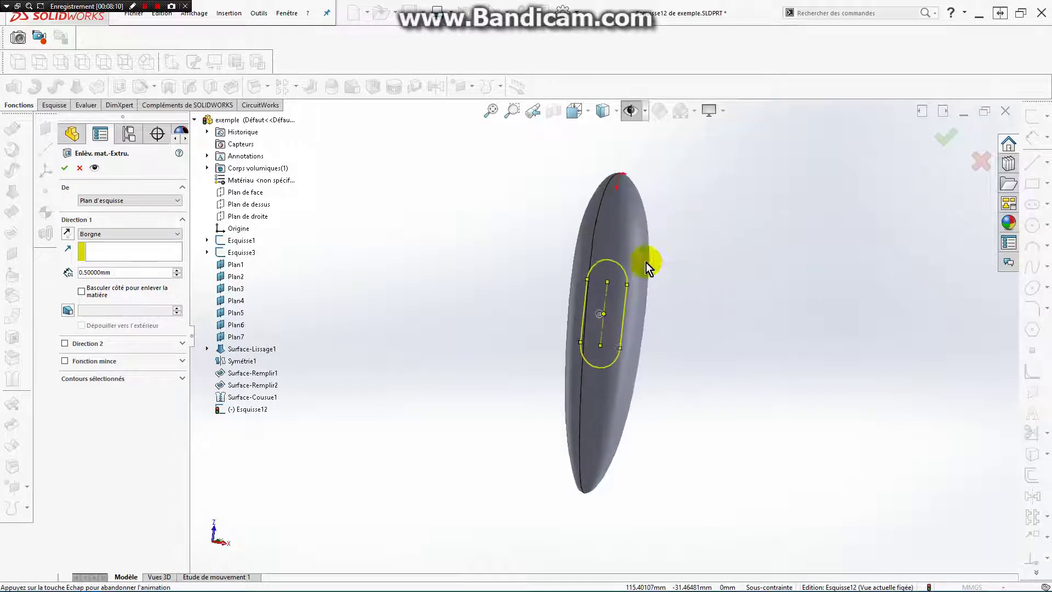
drag(646, 266, 601, 312)
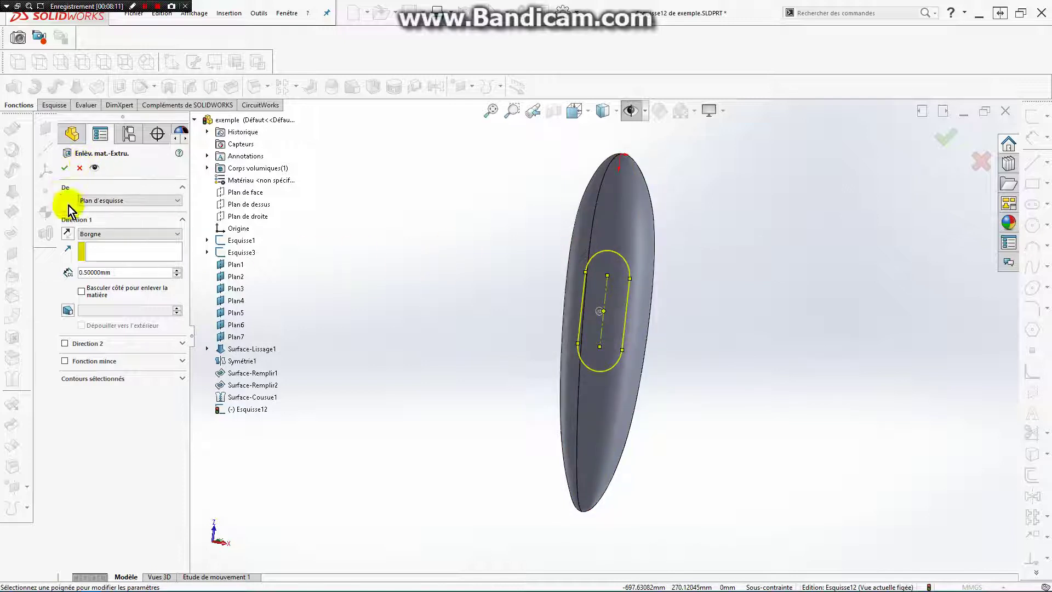
Set the cut's Direction 1 end condition to A travers tout and confirm it
click(175, 270)
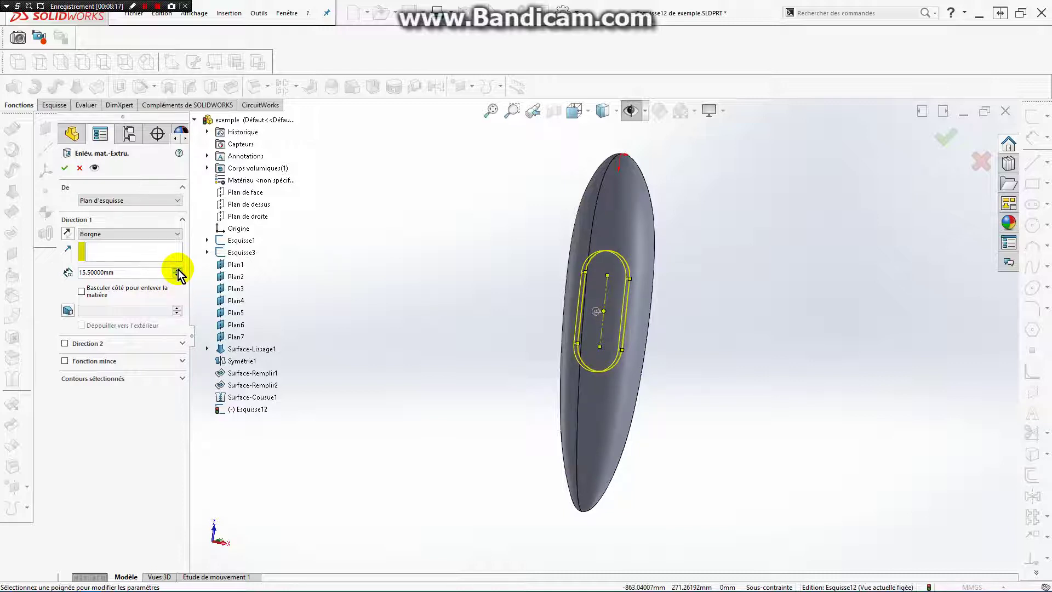
click(176, 233)
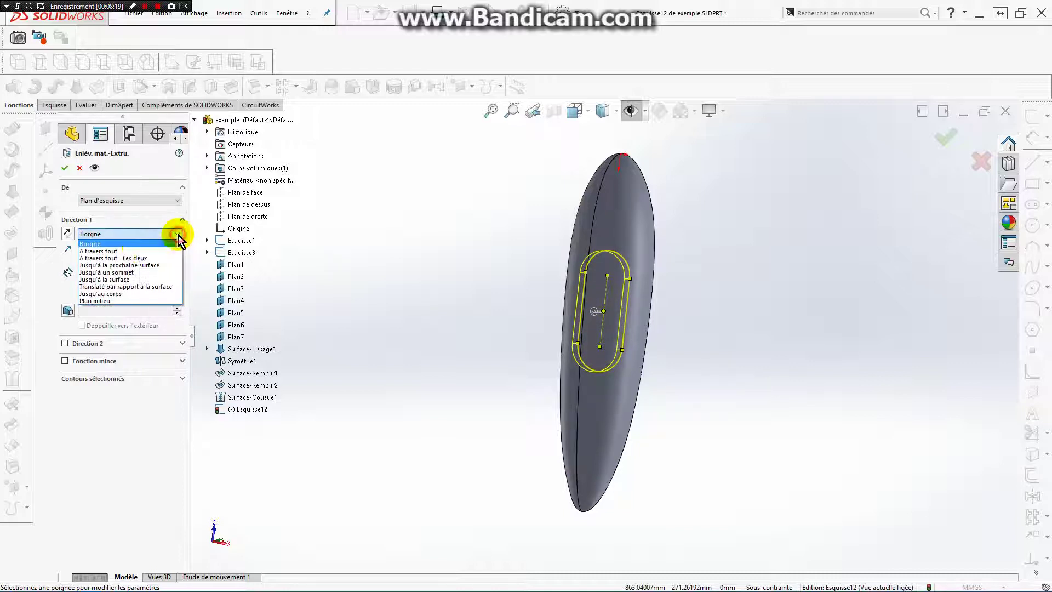
click(135, 249)
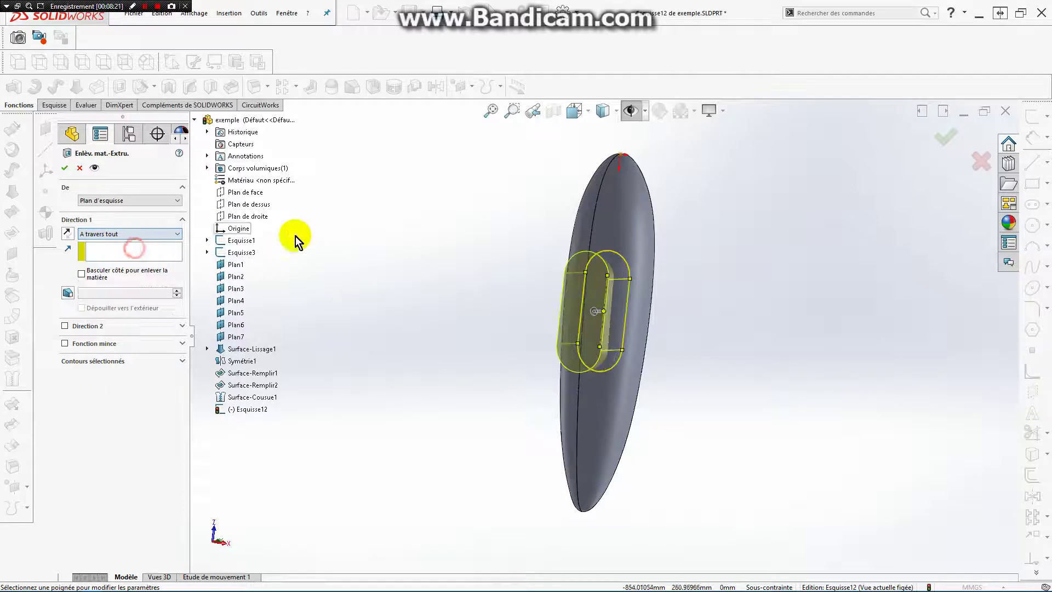
click(64, 167)
Rotate the hull freely to a horizontal side view showing the notch in its underside
scroll(632, 313, down, 1)
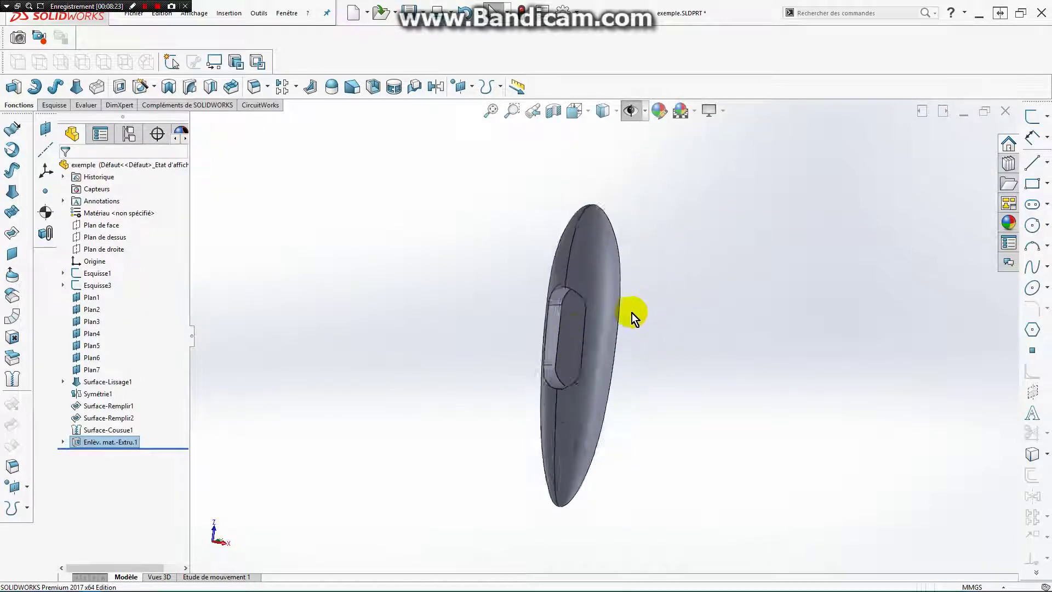
scroll(564, 323, down, 3)
scroll(584, 308, up, 2)
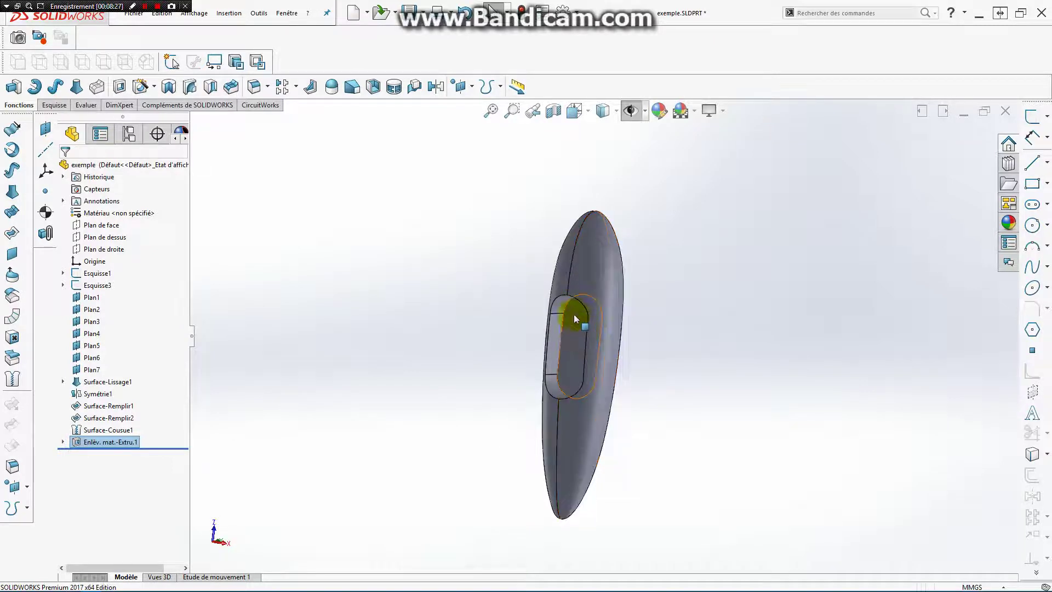
right_click(541, 210)
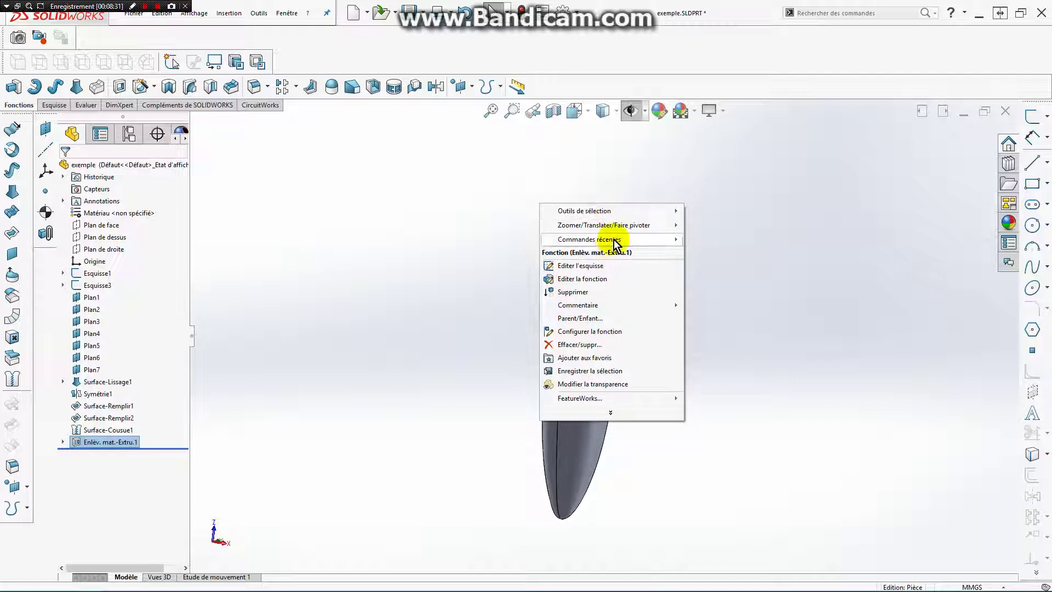
mouse_move(603, 225)
click(719, 280)
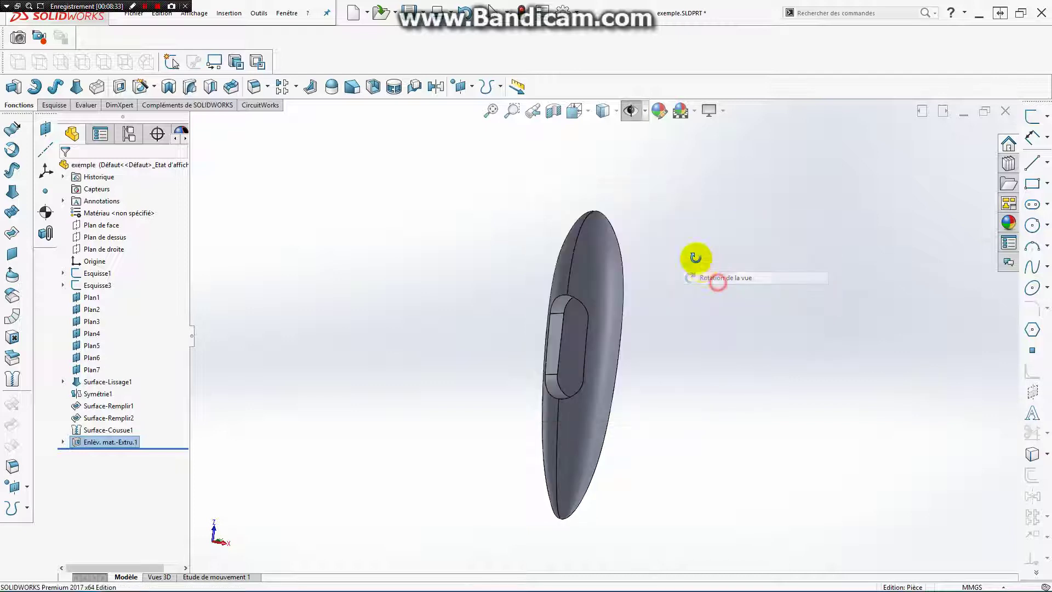
mouse_move(694, 263)
mouse_down()
mouse_move(575, 263)
mouse_move(547, 75)
mouse_move(623, 106)
mouse_move(594, 108)
mouse_move(650, 286)
mouse_move(606, 160)
mouse_move(628, 207)
mouse_move(683, 265)
mouse_move(664, 232)
mouse_move(663, 261)
mouse_move(650, 186)
mouse_move(639, 277)
mouse_up()
scroll(640, 368, down, 1)
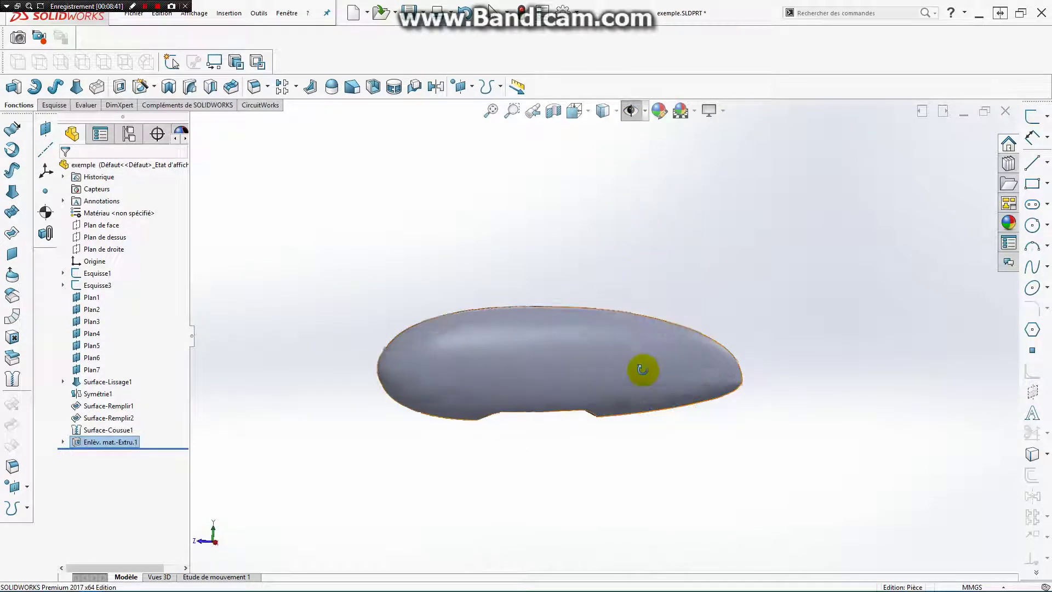
scroll(605, 375, down, 3)
scroll(566, 371, up, 1)
scroll(565, 371, up, 2)
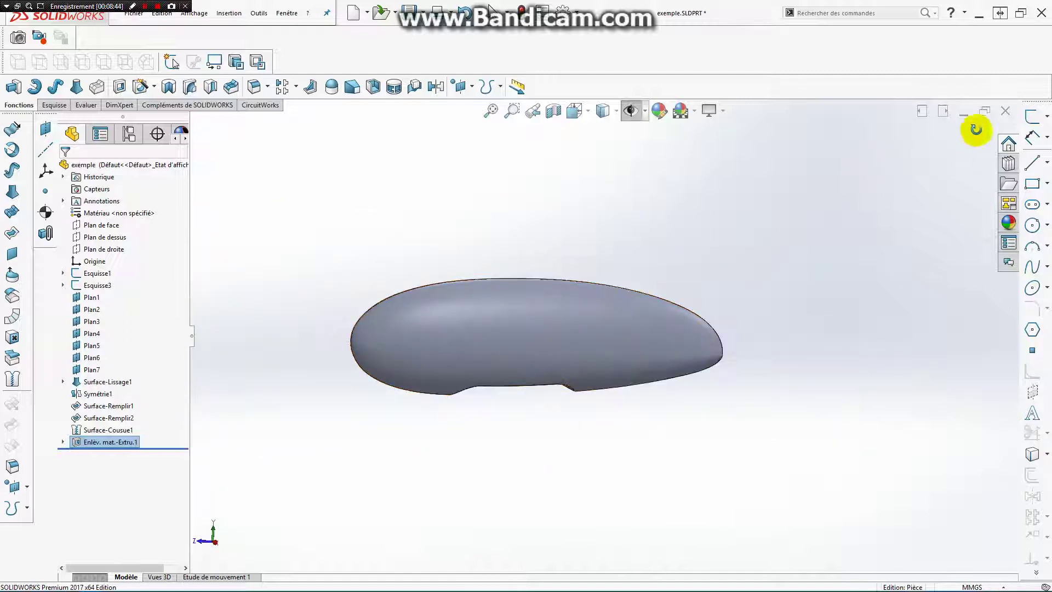